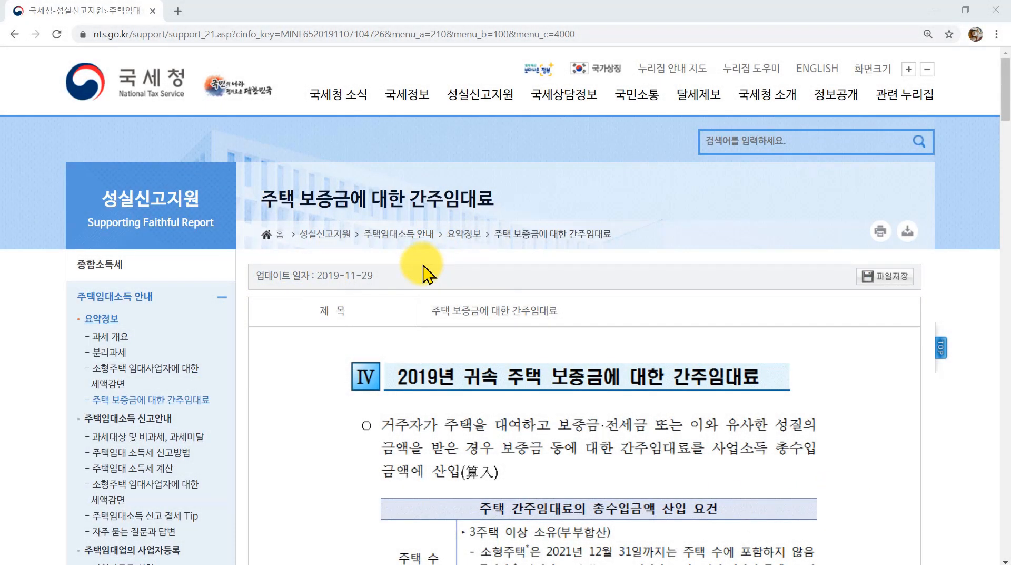
Find CASE 2 on jointly leased homes in the tax service's deemed-rent guide and examine its table of four homes
left_click(390, 260)
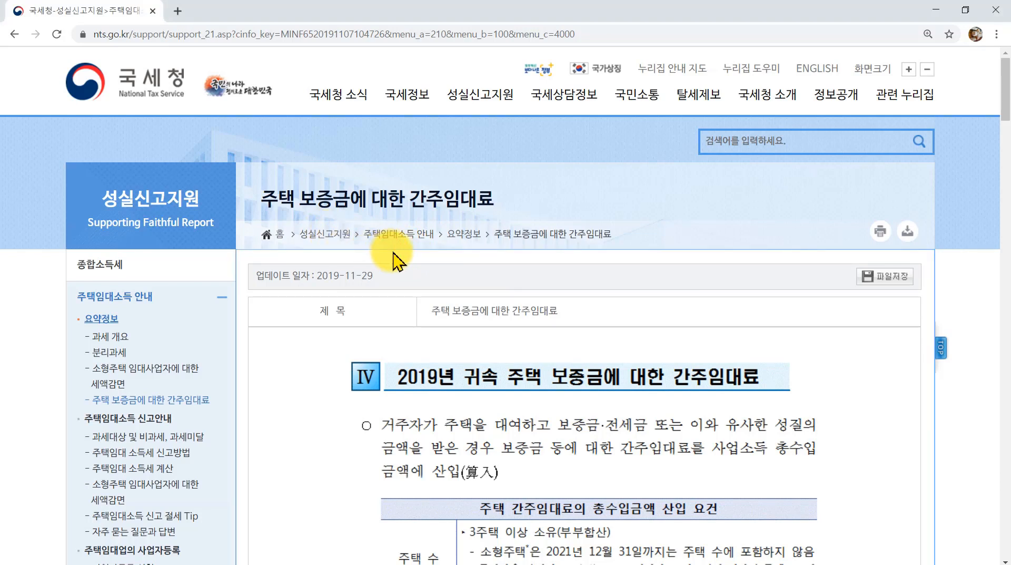
left_click(530, 240)
scroll(567, 379, "down", 1)
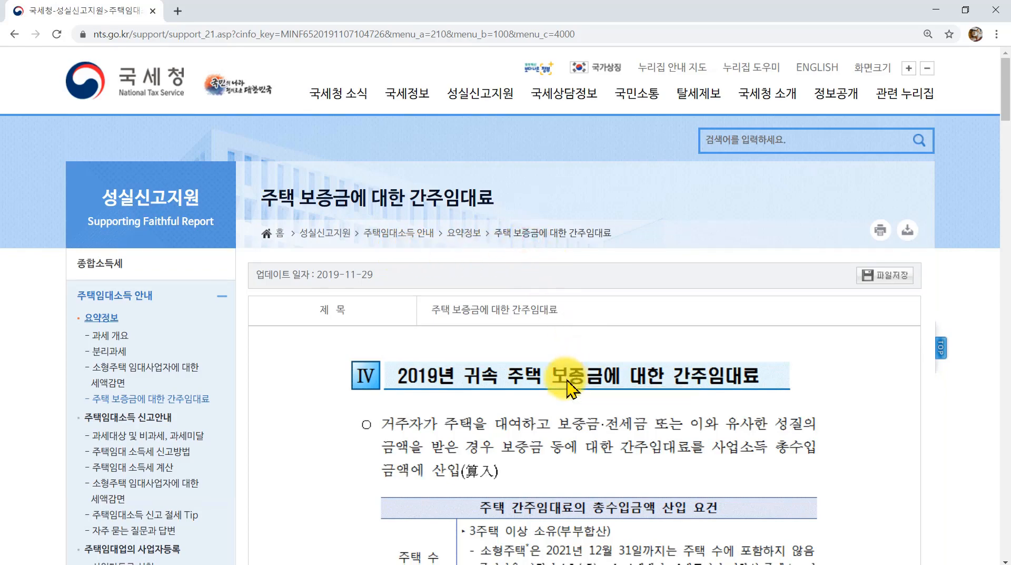
scroll(567, 389, "down", 15)
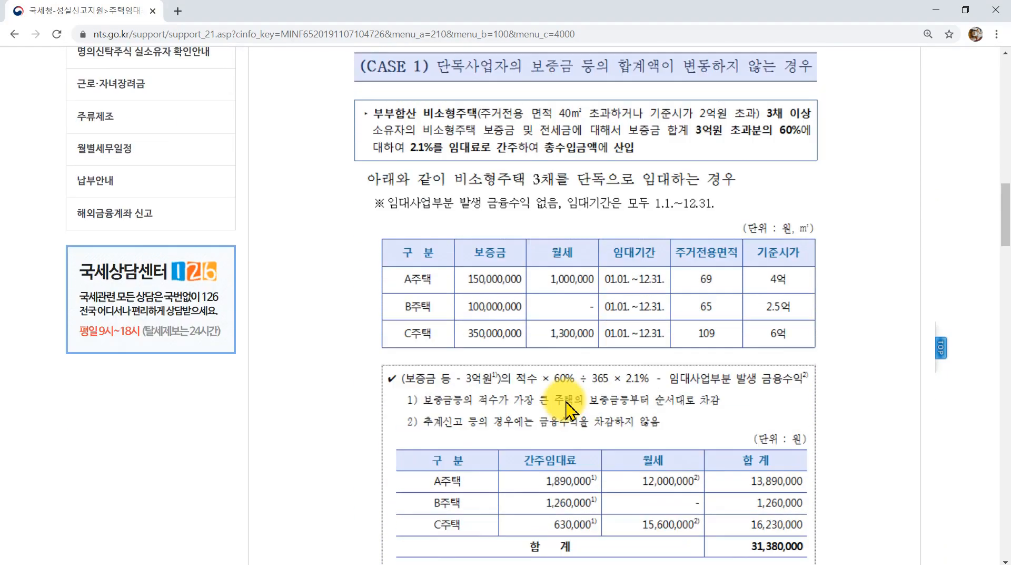
scroll(561, 390, "up", 1)
scroll(561, 405, "down", 10)
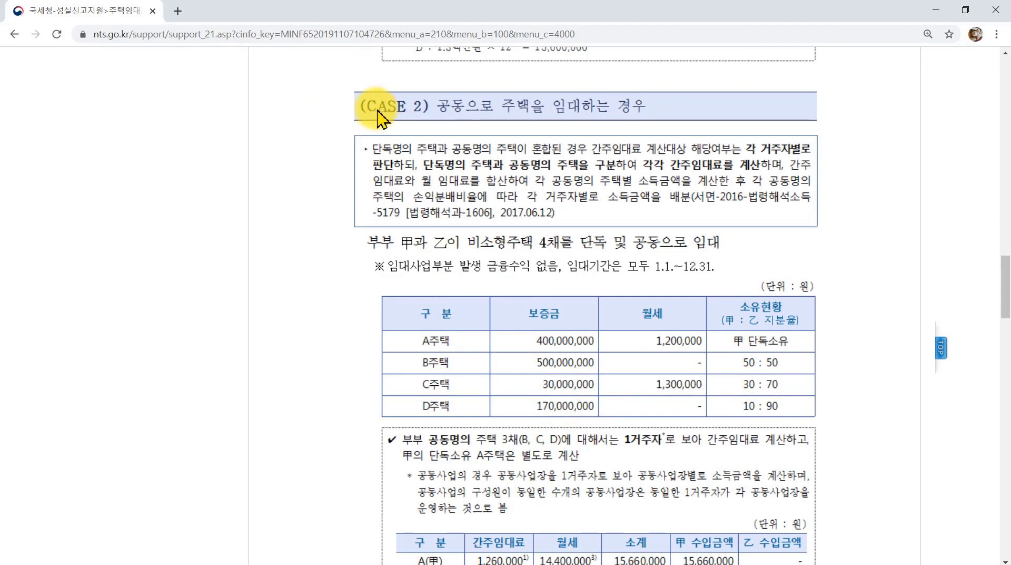
left_click(649, 106)
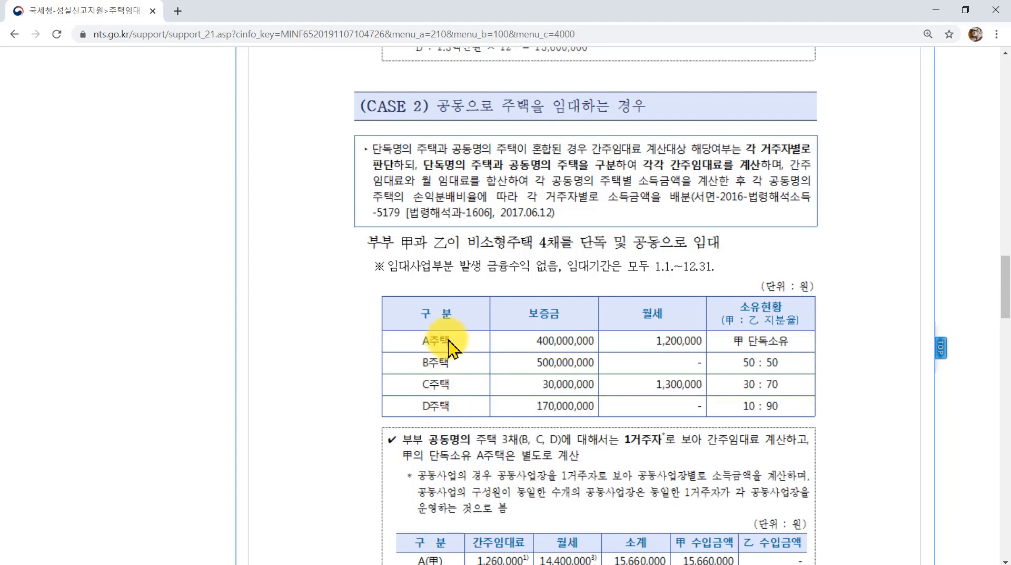
left_click(762, 345)
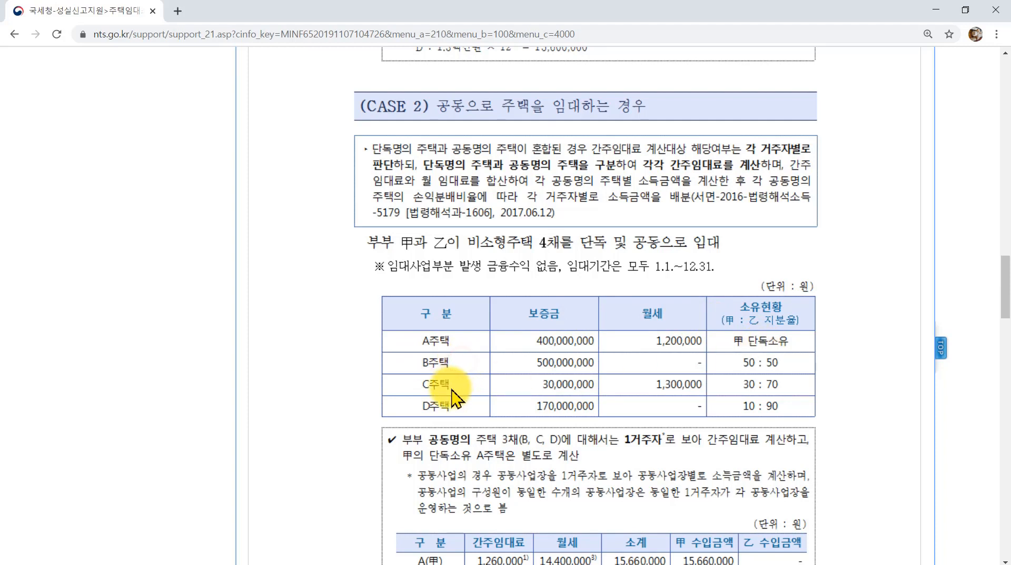
left_click(459, 415)
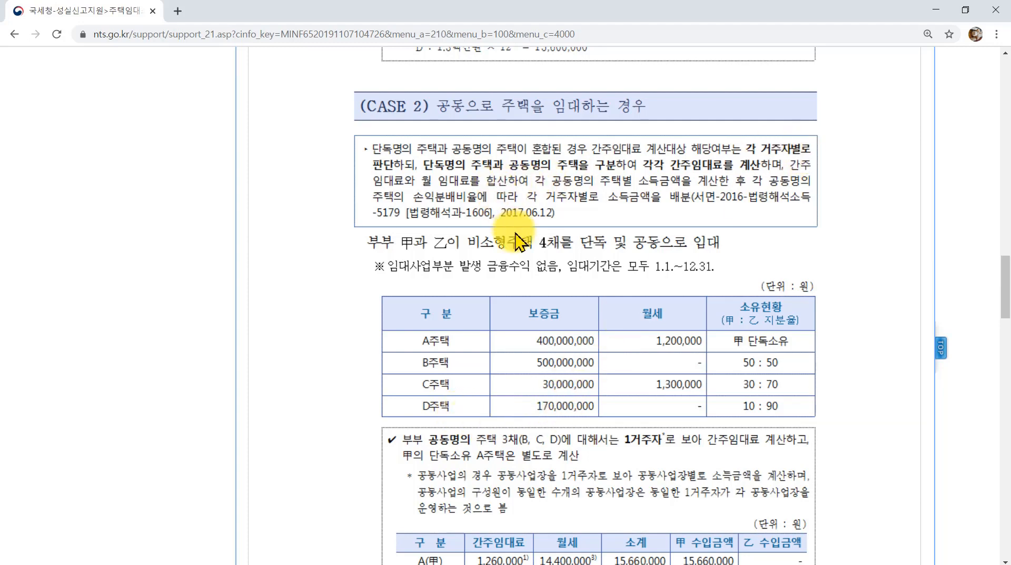
Enlarge the CASE 2 section to read its explanation box, then restore a smaller view to see the calculation example
key("ctrl+plus")
key("ctrl+plus")
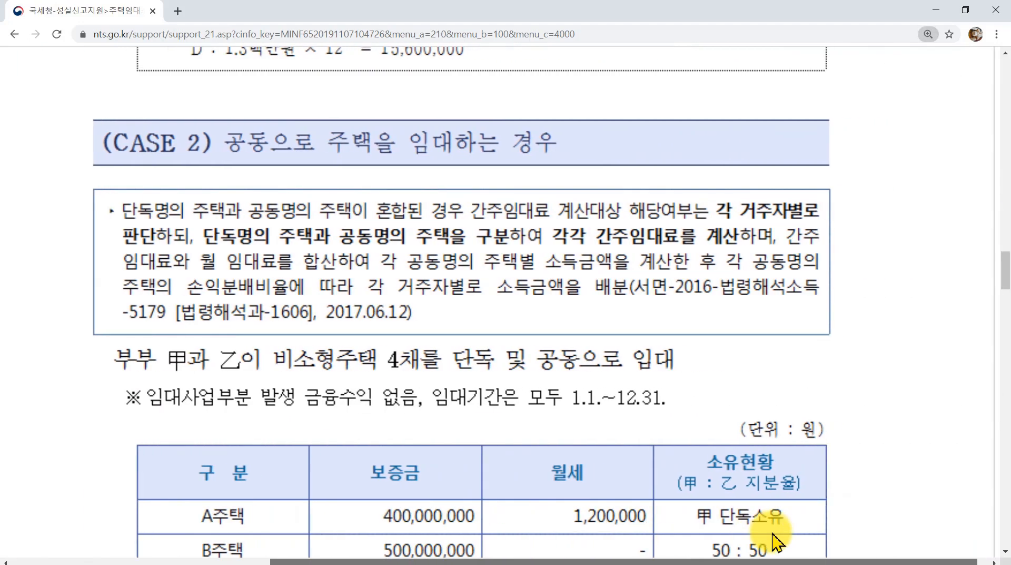
scroll(774, 542, "left", 1)
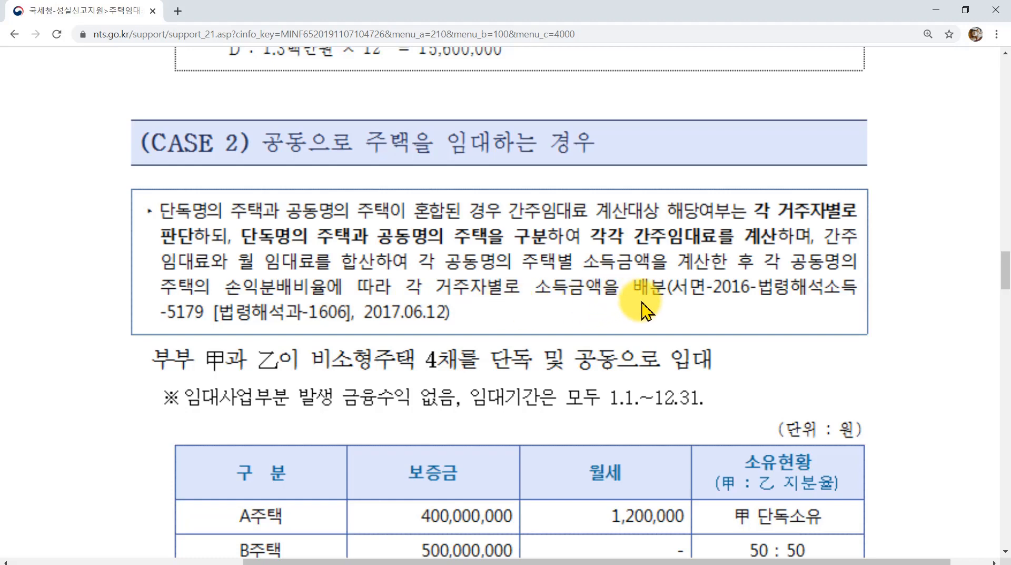
key("ctrl+minus")
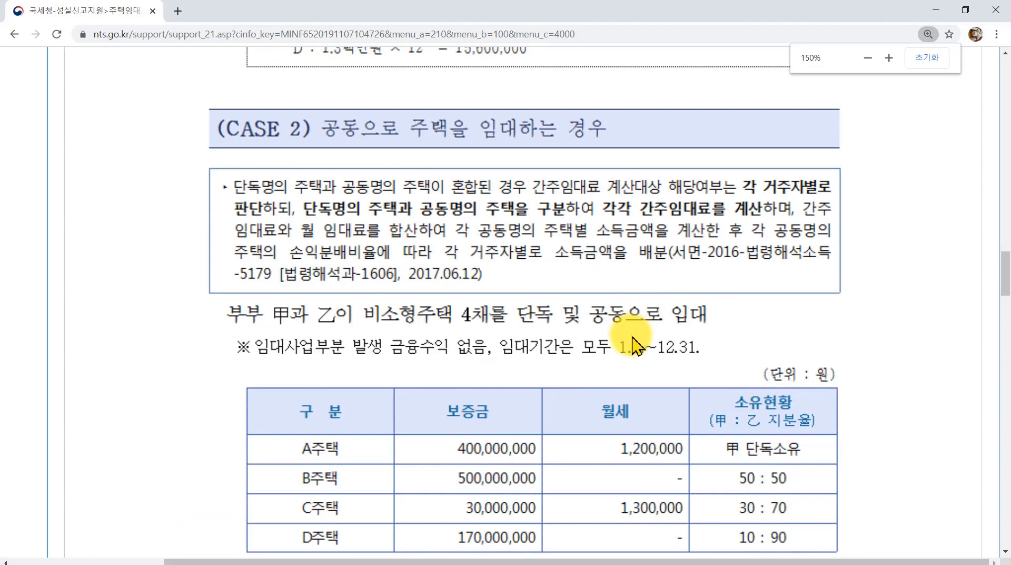
key("ctrl+minus")
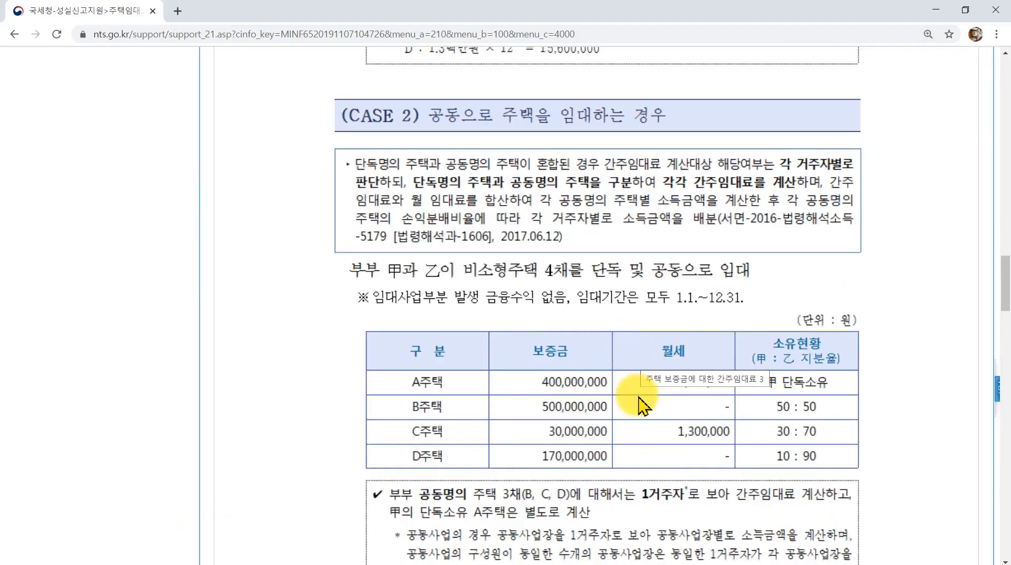
scroll(790, 496, "down", 7)
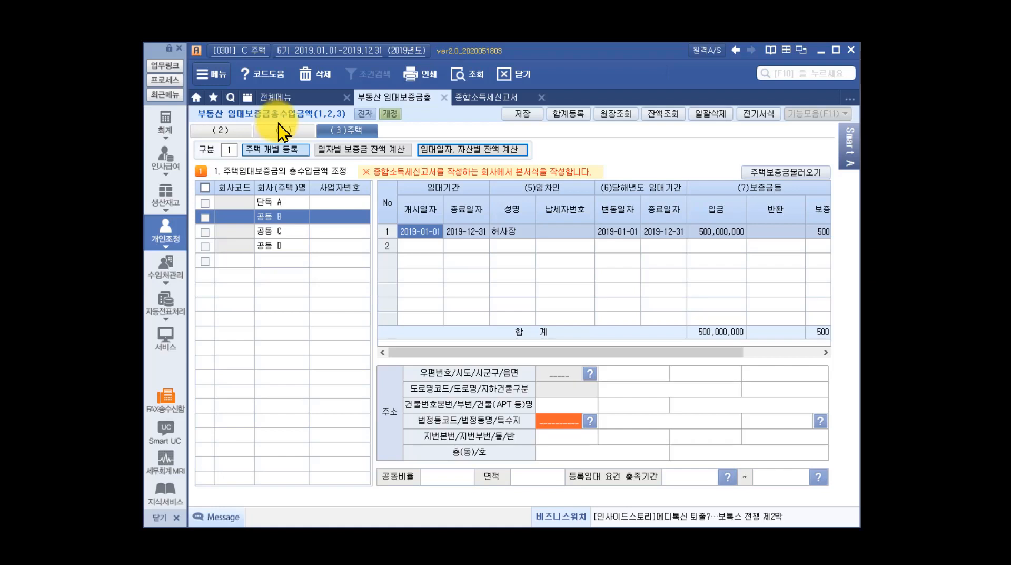
Switch to Smart A, view 단독 A in 주택 개별 등록, and open the 임대일자, 자산별 잔액 계산 sheet
left_click(277, 153)
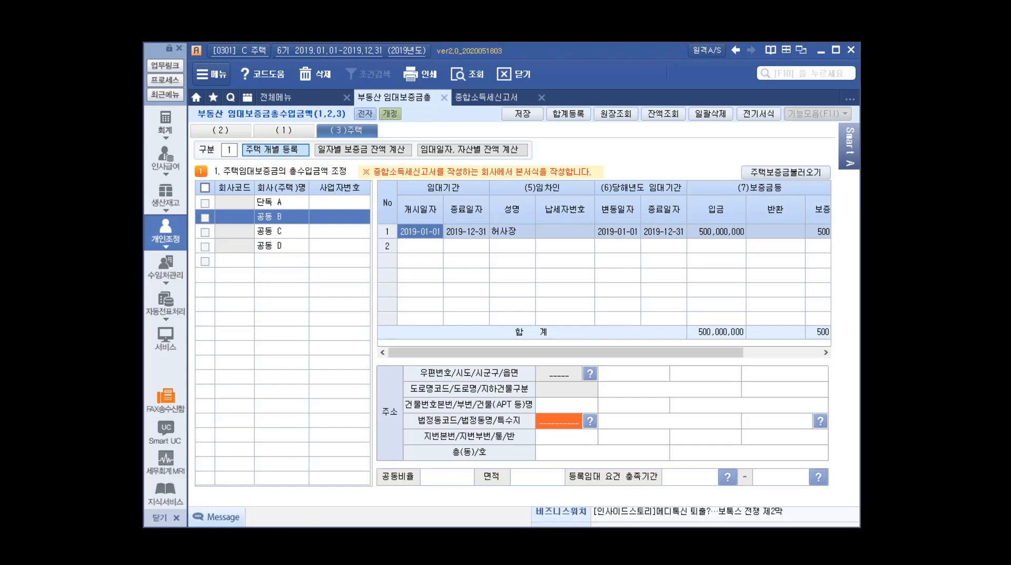
left_click(296, 205)
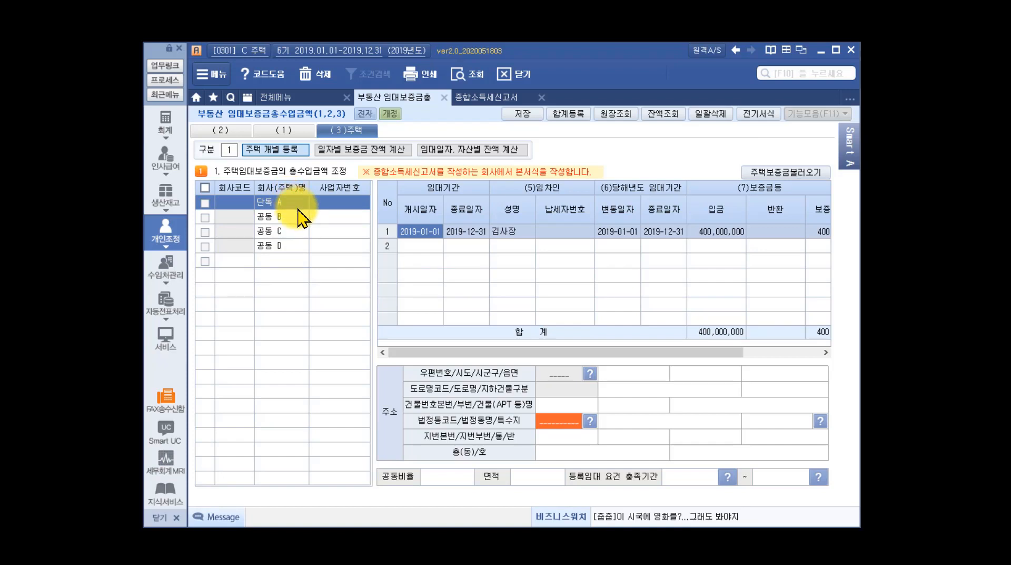
left_click(475, 154)
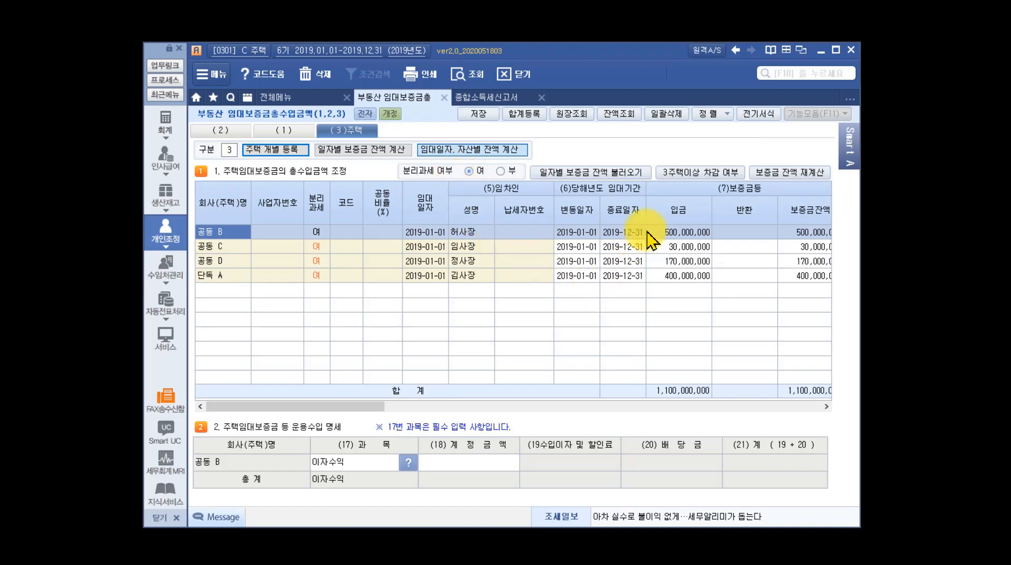
Load the date-based deposit balances into the sheet and check the 3주택이상 차감 여부 setting without changing it
left_click(602, 175)
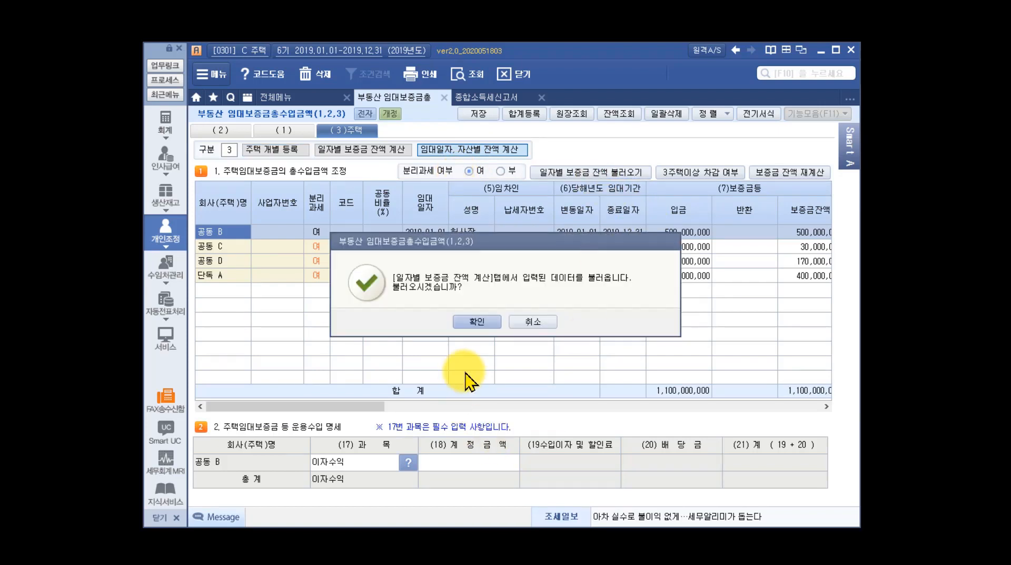
left_click(487, 323)
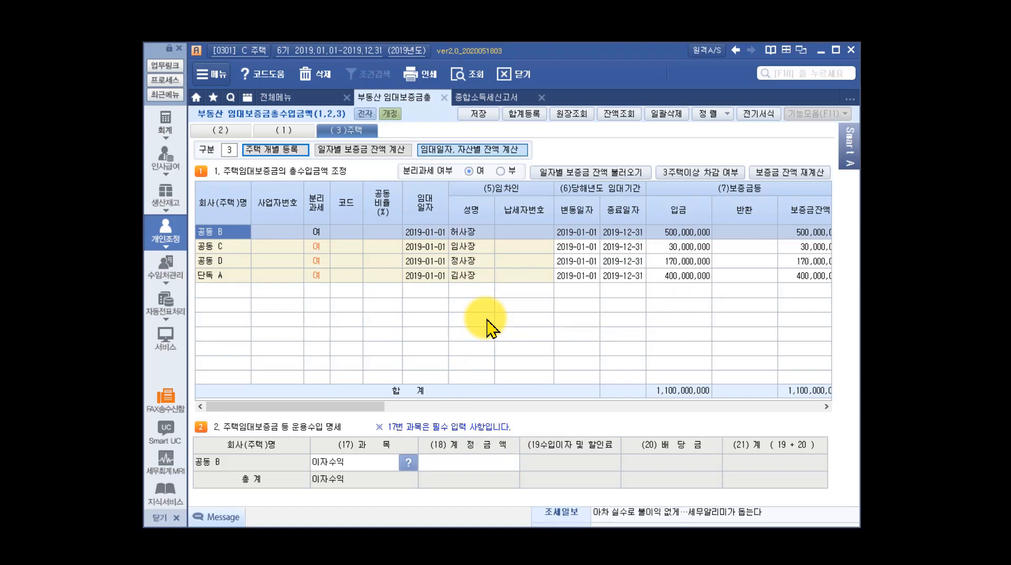
left_click(705, 182)
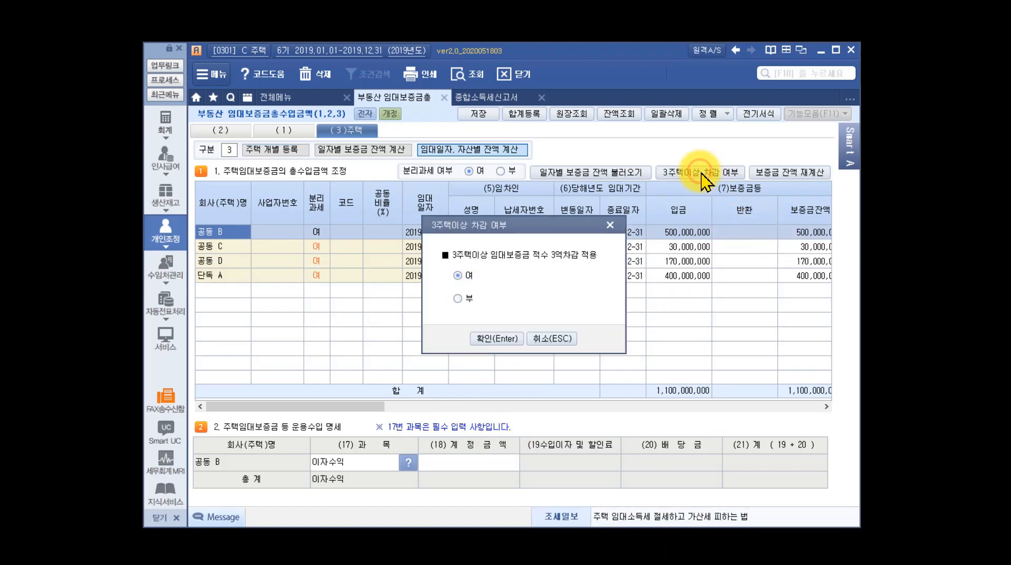
left_click(552, 339)
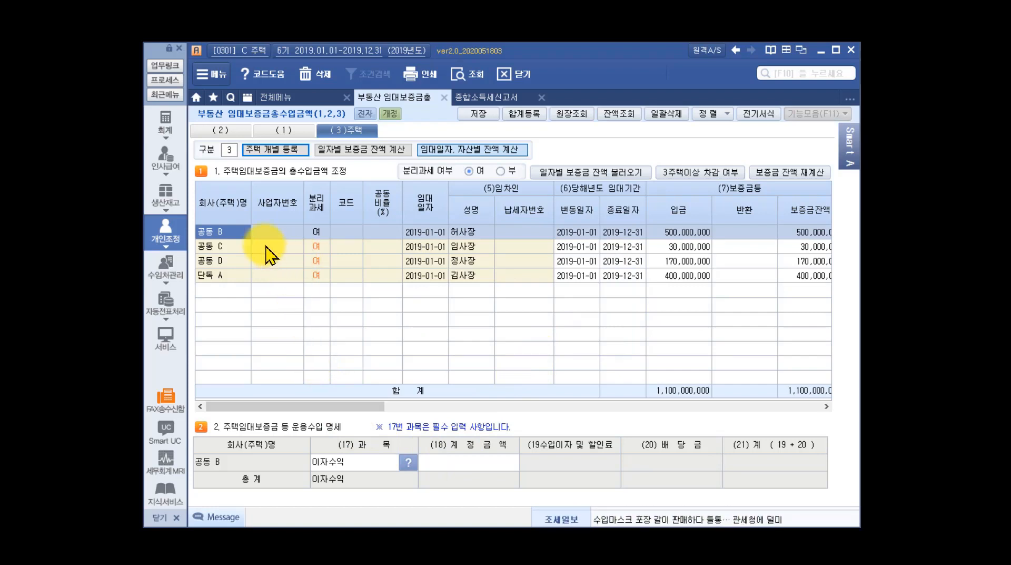
Set the 공동비율 of the jointly owned homes to 50% for 공동 B, 30% for 공동 C and 10% for 공동 D
left_click(240, 245)
left_click(238, 259)
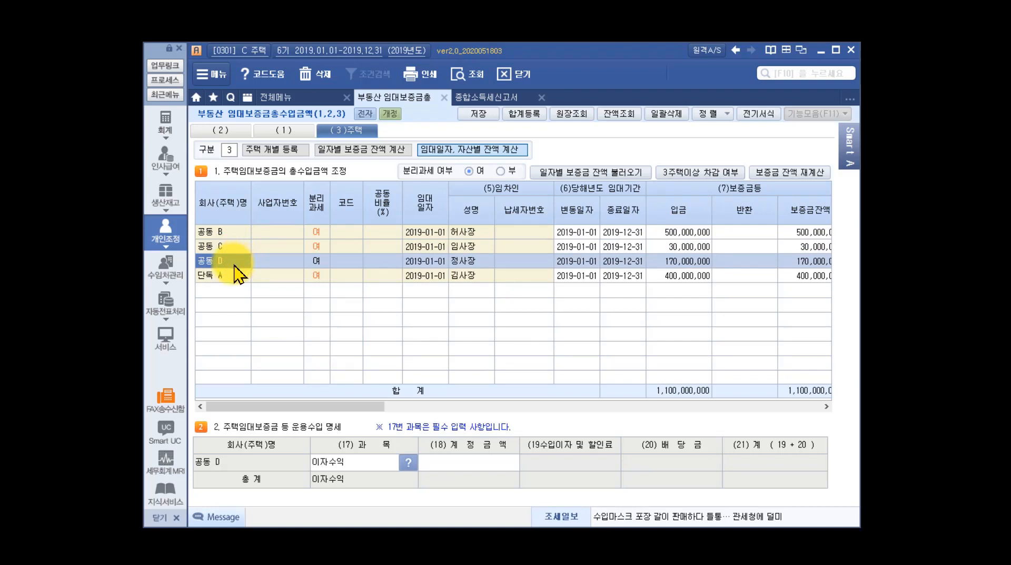
left_click(377, 232)
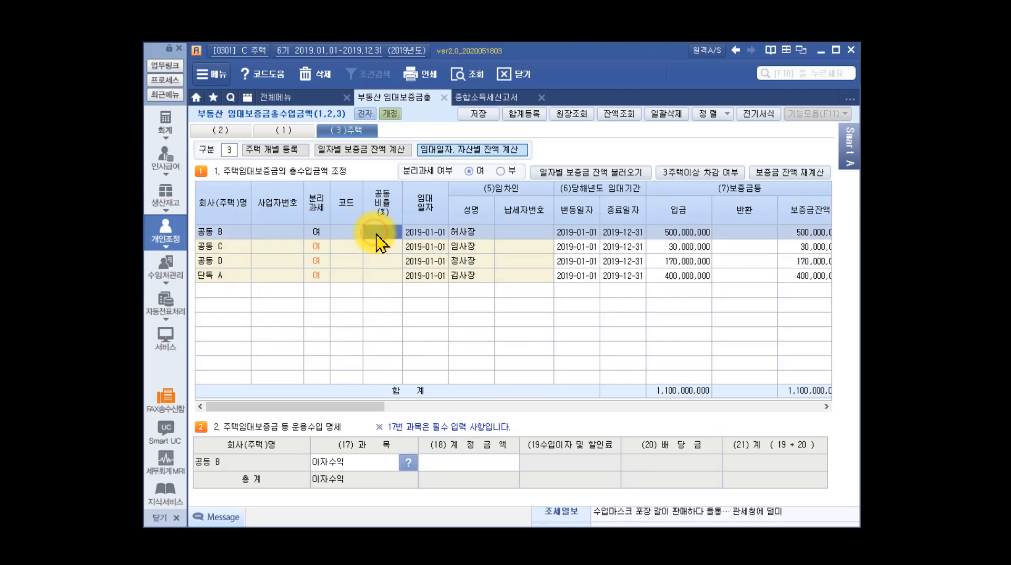
type("50")
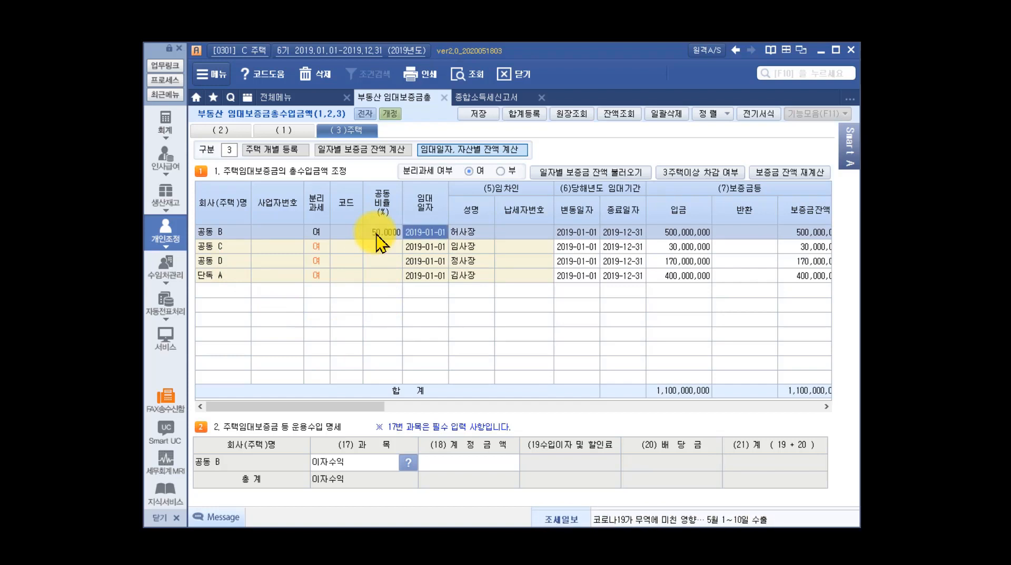
key("Return")
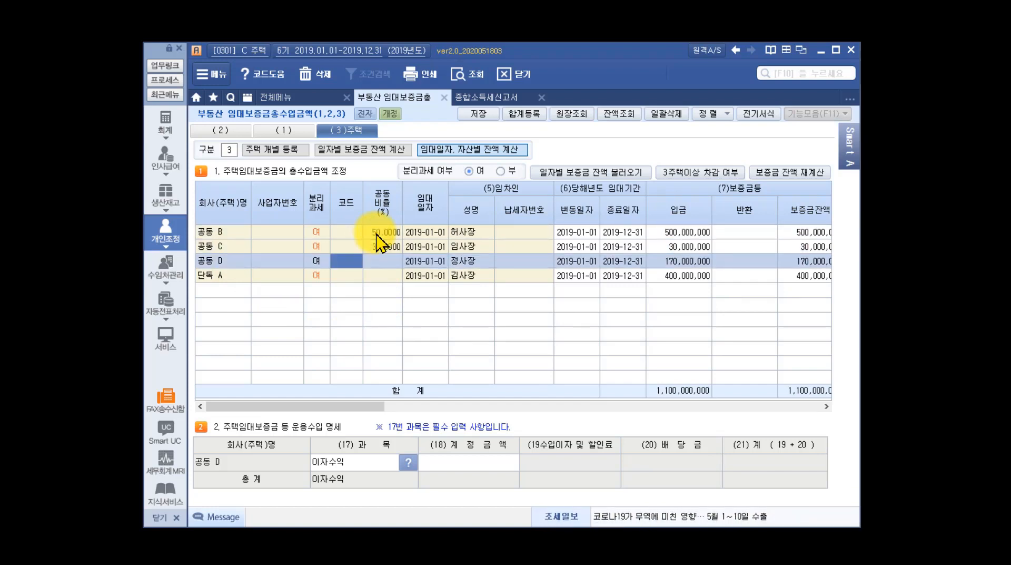
key("Return")
key("Return")
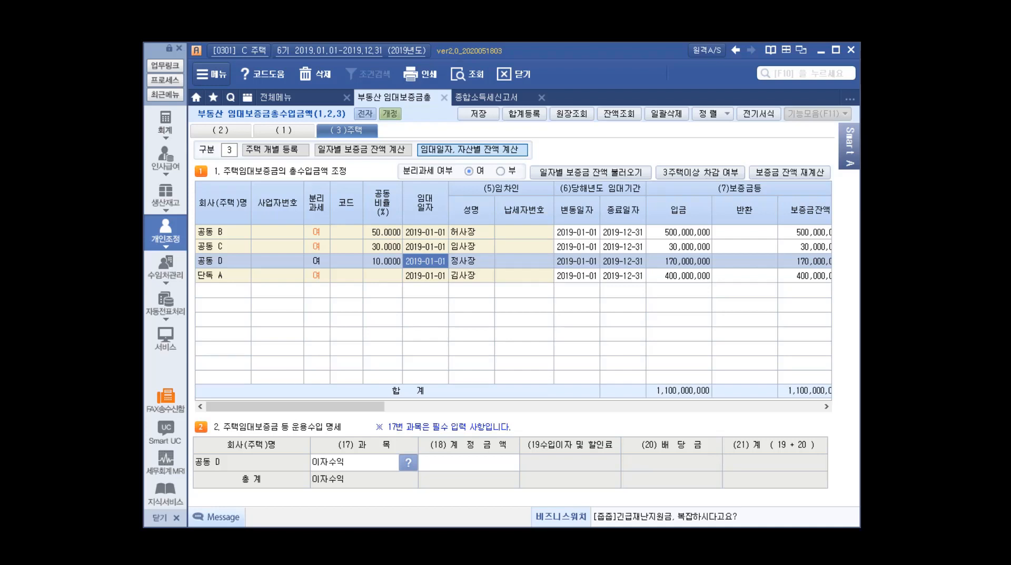
Check the 코드 cells of all four homes and the 사업자번호 cell of 단독 A
left_click(340, 233)
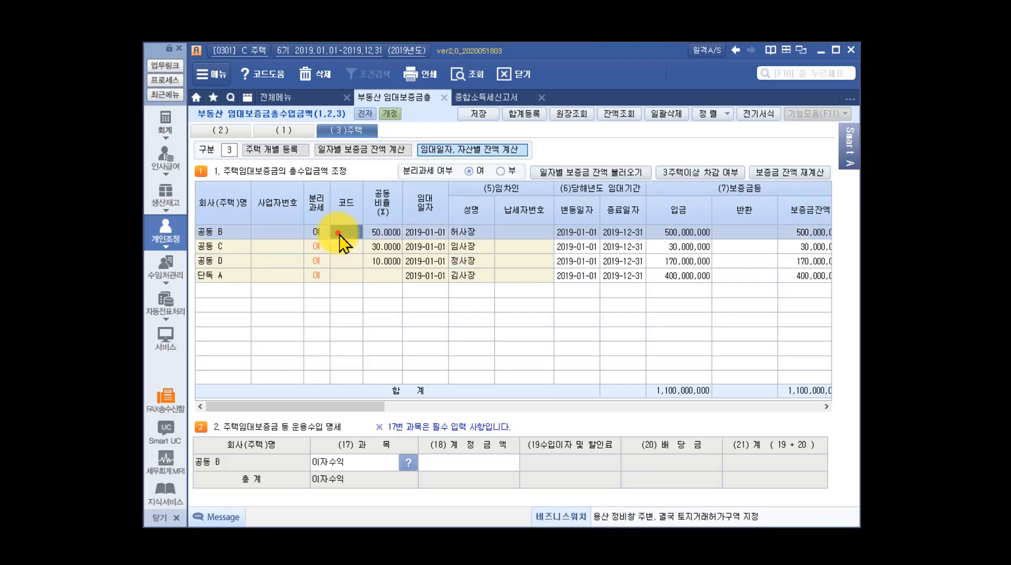
left_click(341, 248)
left_click(343, 262)
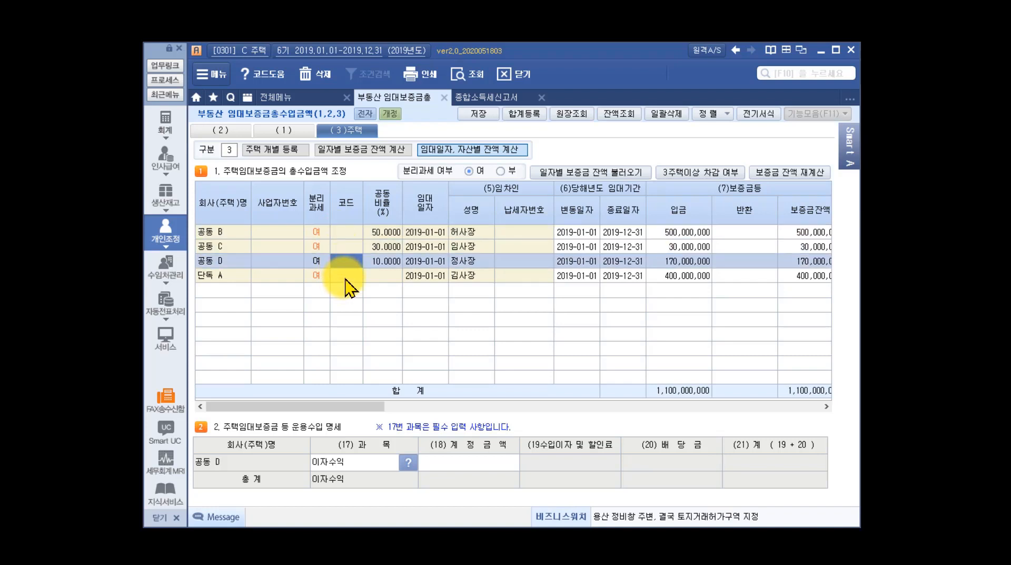
left_click(346, 277)
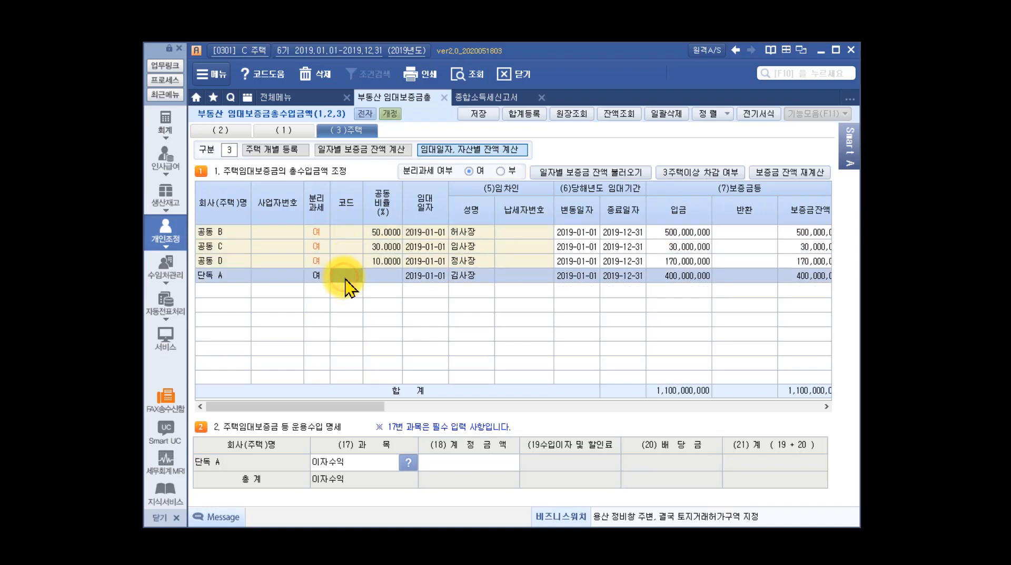
left_click(274, 276)
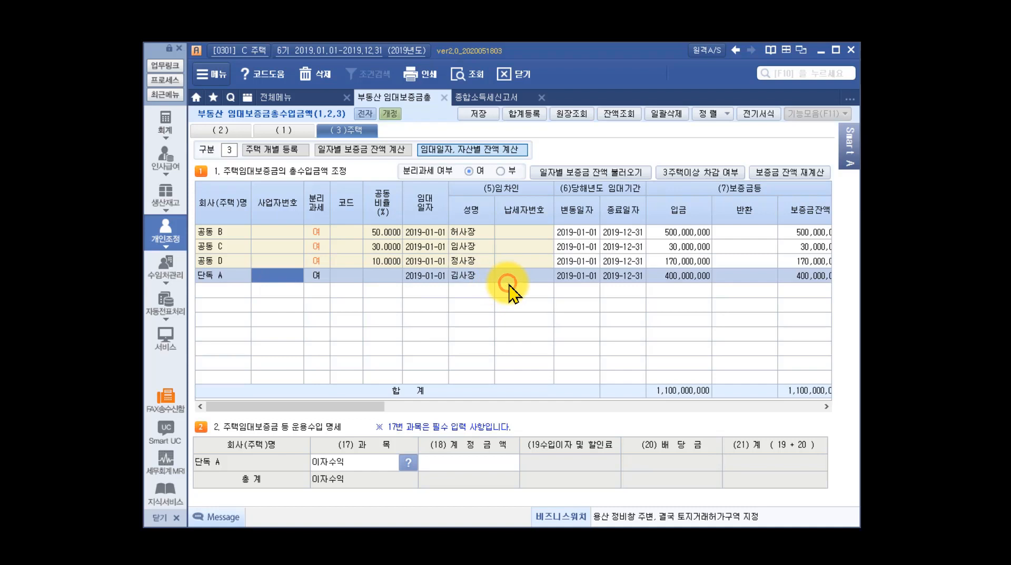
Examine the (8)공제액 (3억 순차 차감) column for 단독 A and the joint homes 공동 B, C and D
left_click_drag(395, 417, 538, 421)
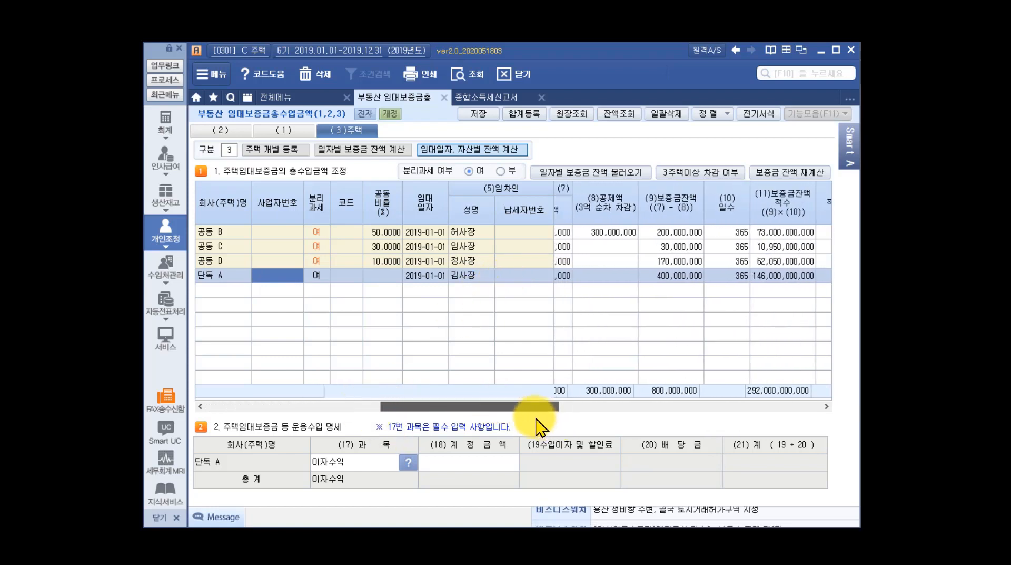
left_click(603, 277)
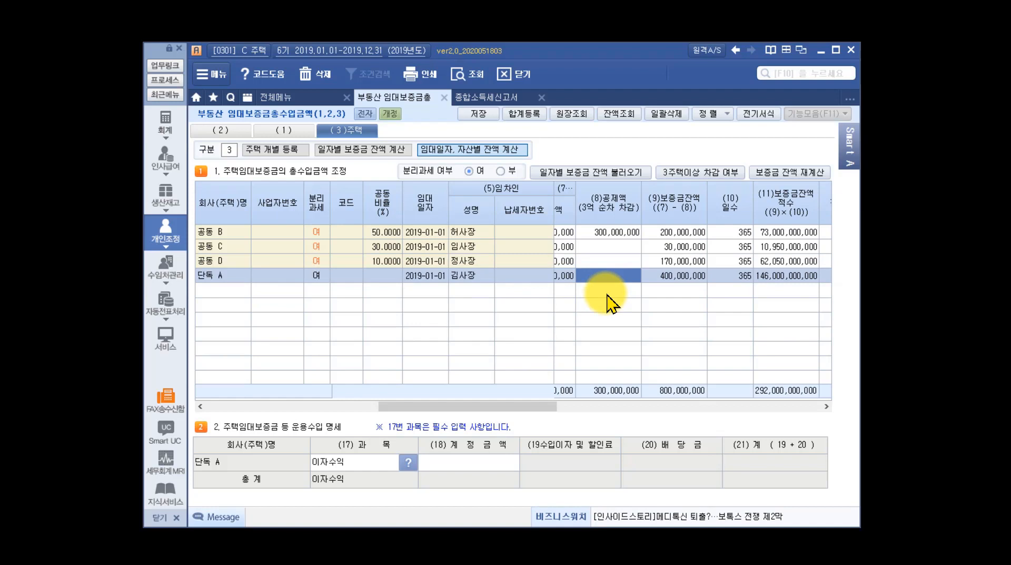
left_click(610, 235)
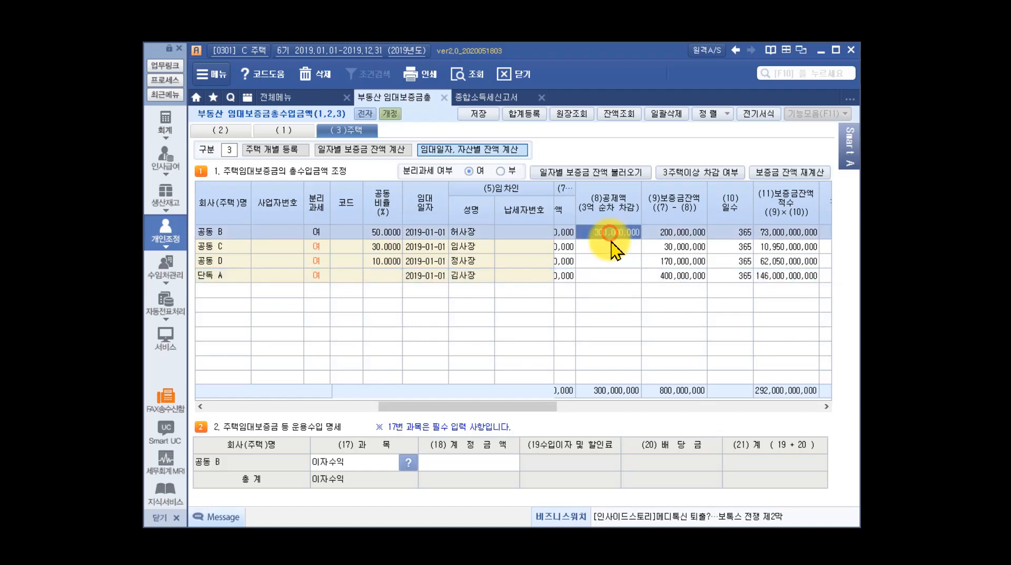
left_click(611, 248)
left_click(618, 263)
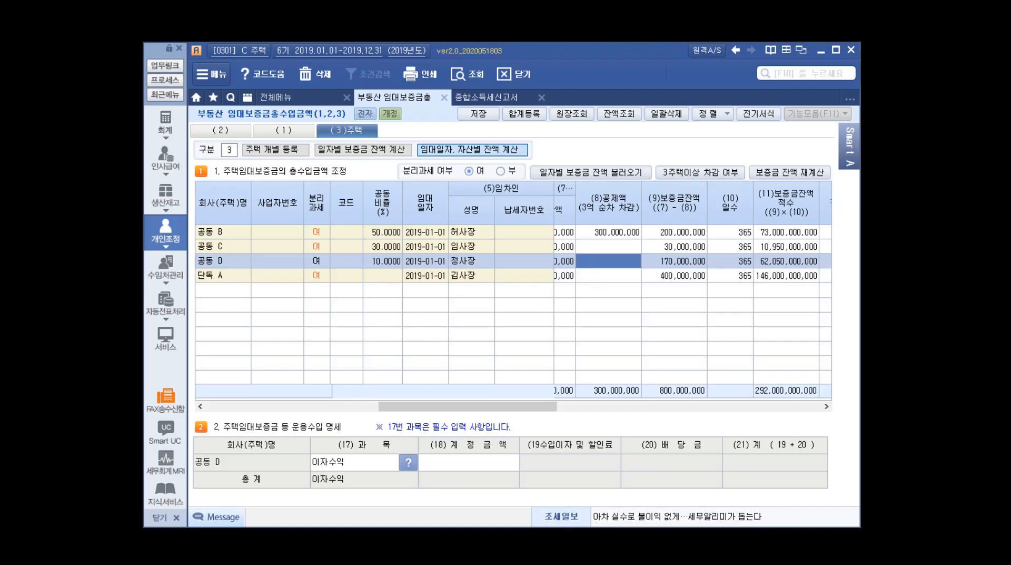
left_click(608, 232)
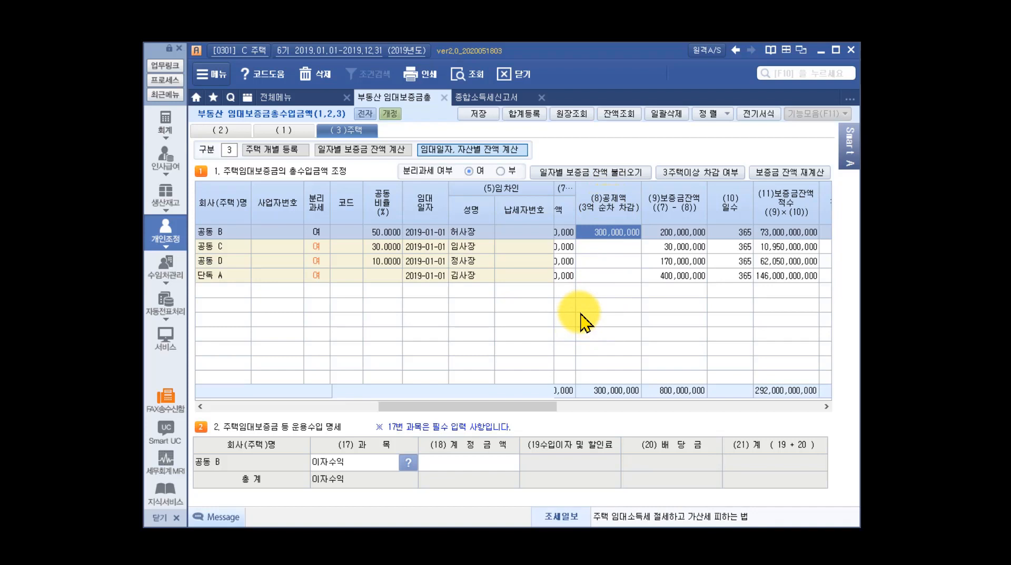
left_click(587, 277)
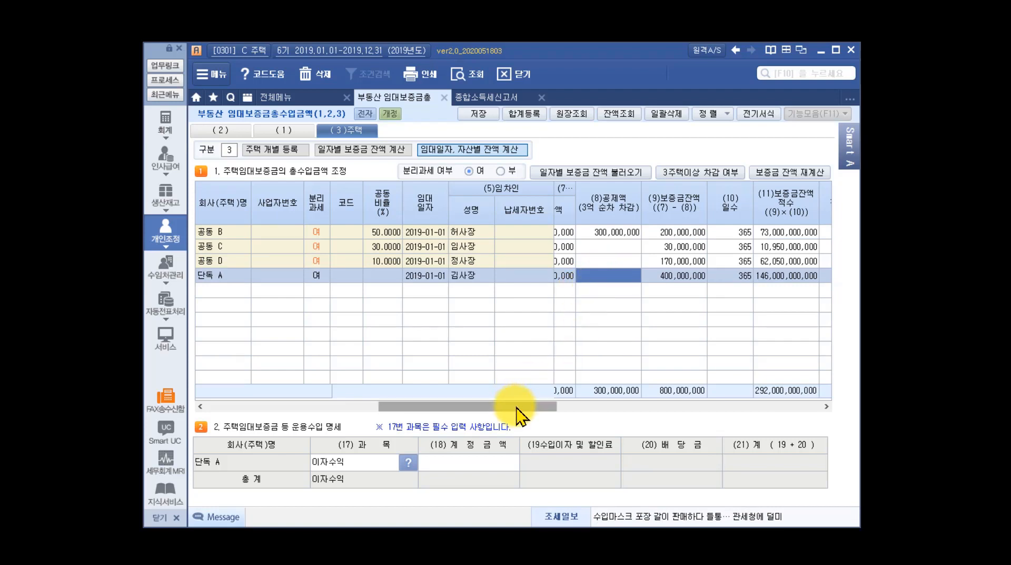
left_click(230, 232)
left_click(232, 246)
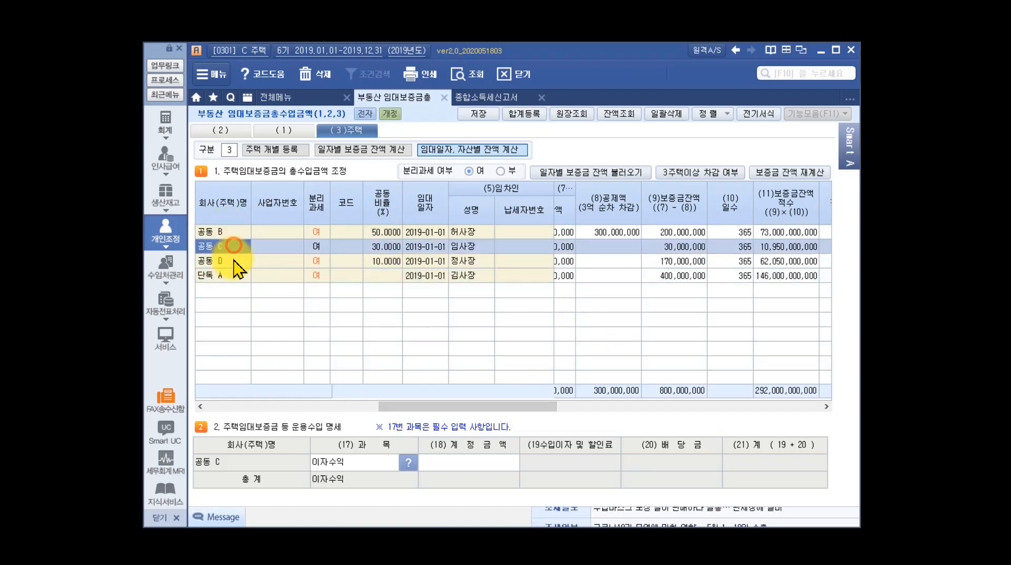
Examine the deposit balance and (8)공제액 of 공동 B and the (14)총수입금액 상당액 column for the four homes
left_click(233, 261)
left_click(233, 275)
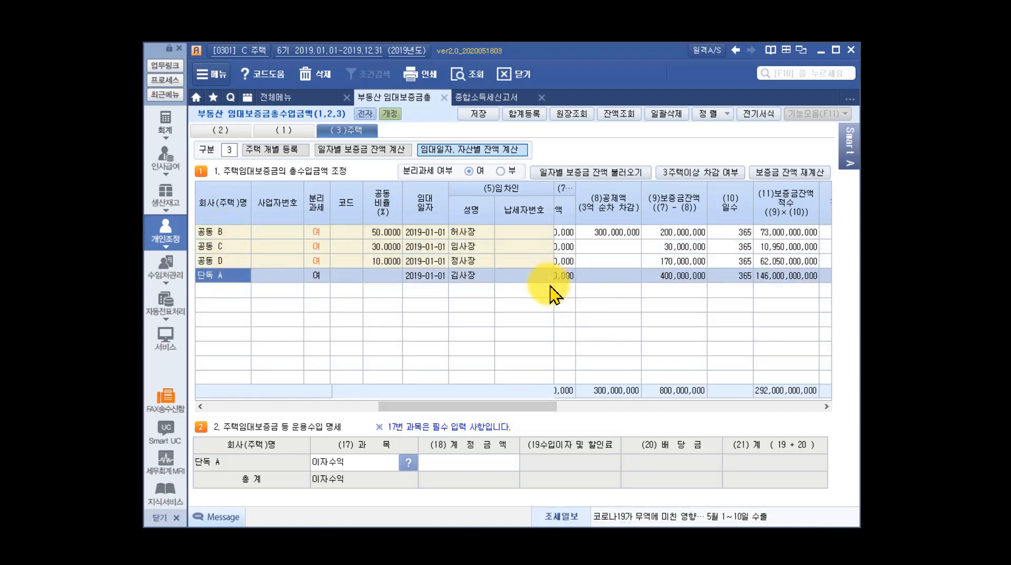
left_click_drag(501, 409, 466, 432)
left_click(594, 236)
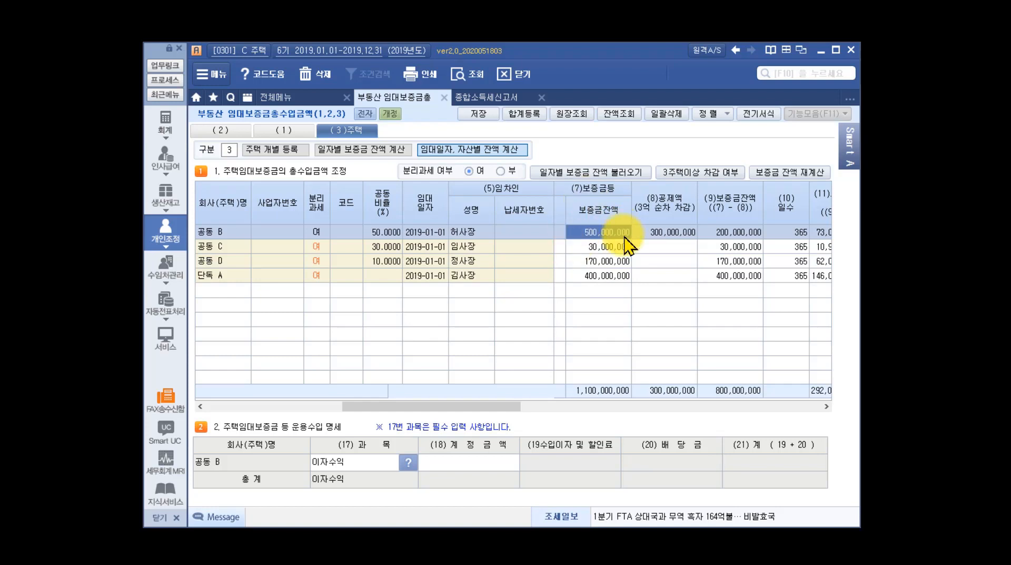
left_click(658, 232)
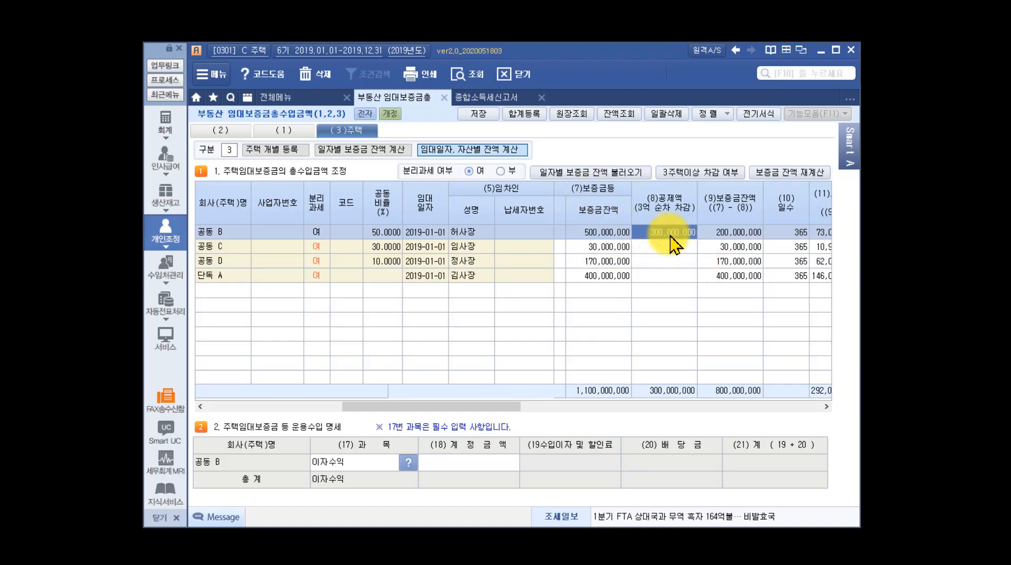
left_click_drag(464, 406, 664, 442)
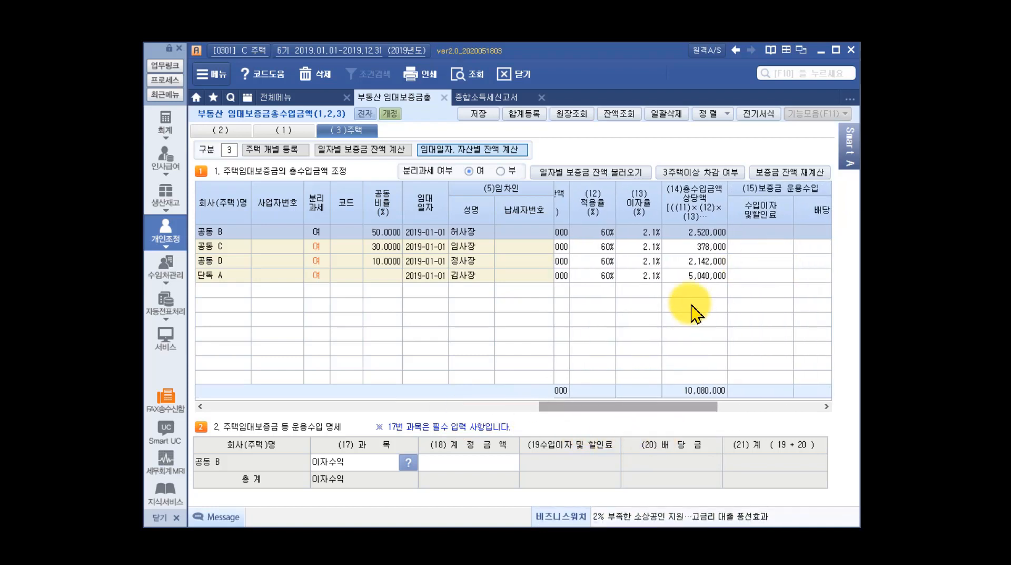
left_click_drag(676, 406, 474, 448)
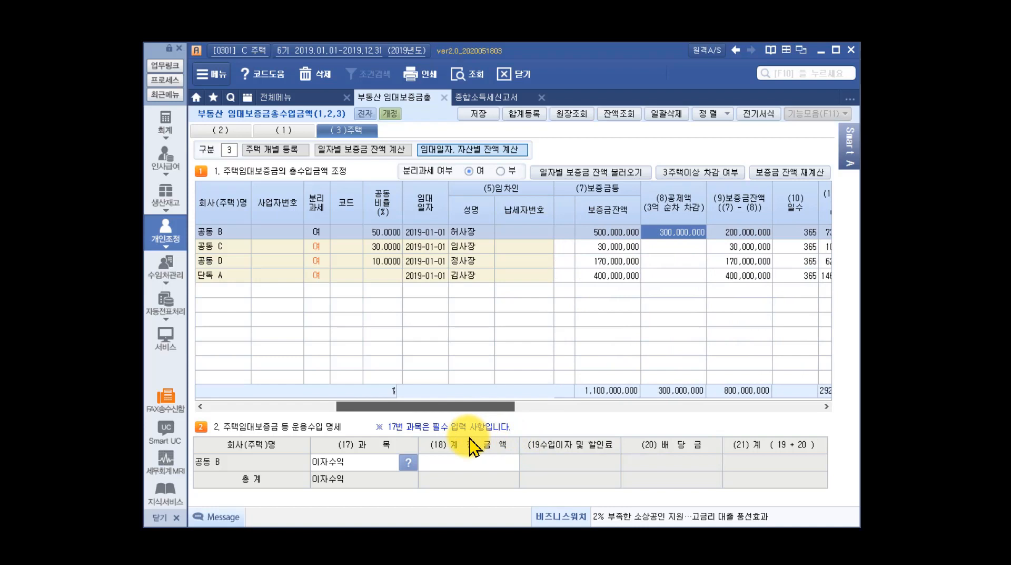
Set the (8)공제액 of the solely owned home 단독 A to 300,000,000
left_click(219, 275)
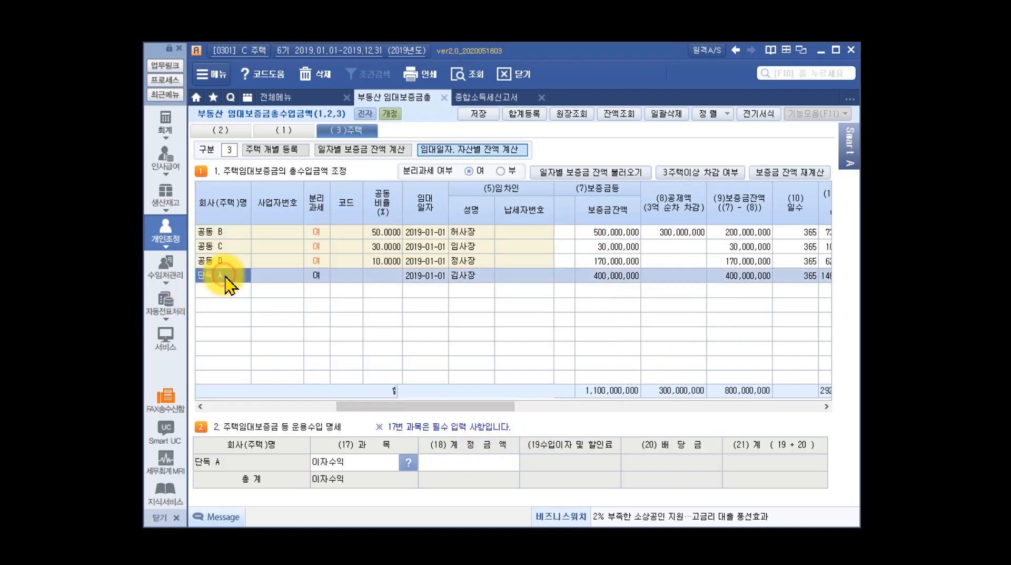
left_click(619, 276)
mouse_move(452, 414)
left_mouse_down()
mouse_move(481, 421)
mouse_move(460, 421)
left_mouse_up()
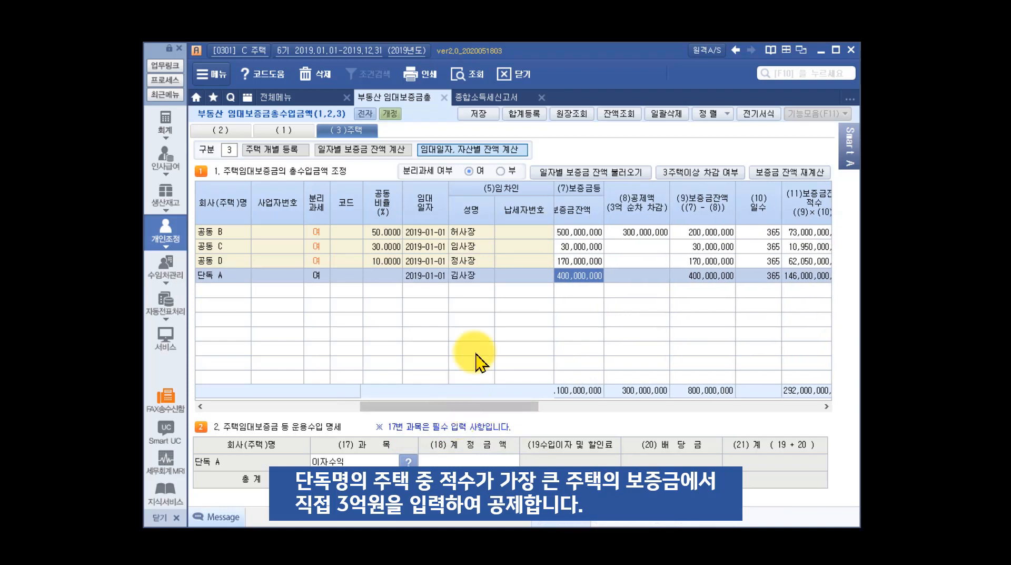
left_click(562, 283)
left_click(651, 277)
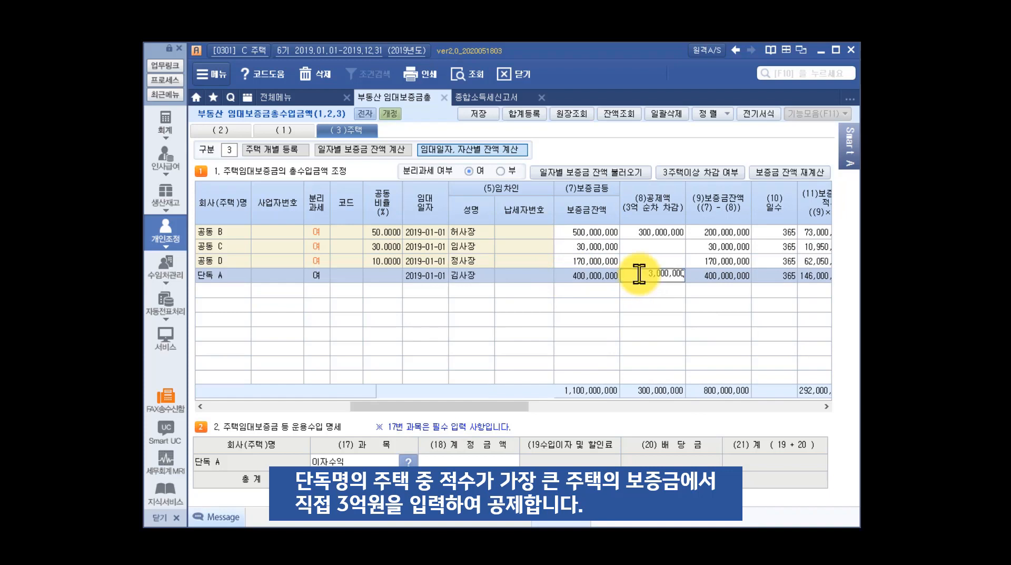
key("Return")
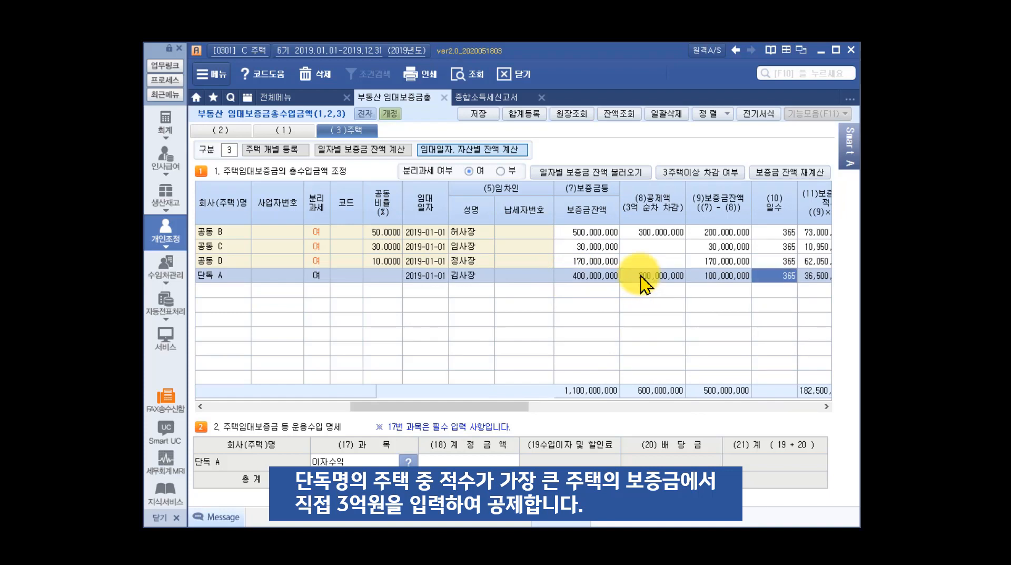
Compare the deposit balances of 공동 B, C and D, then check 공동 B's (8)공제액 and the (14)총수입금액 상당액 column
left_click(581, 232)
left_click(582, 246)
left_click(580, 260)
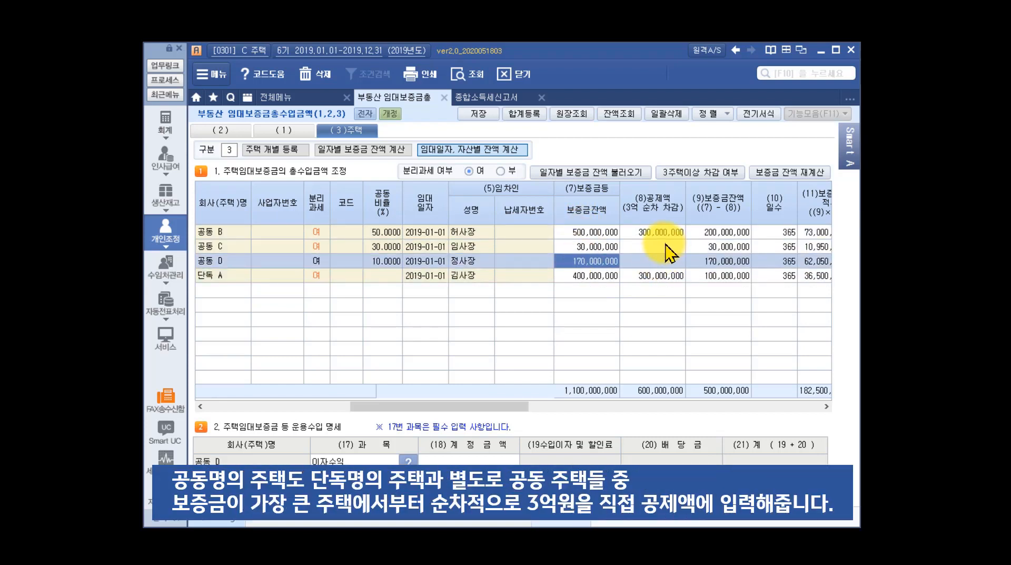
left_click(583, 232)
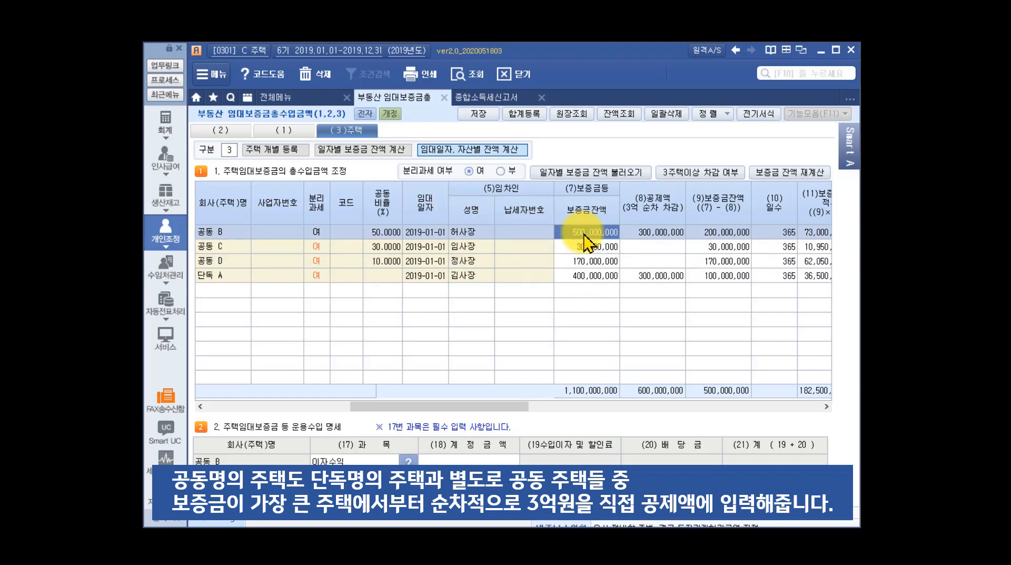
left_click(241, 233)
left_click(589, 235)
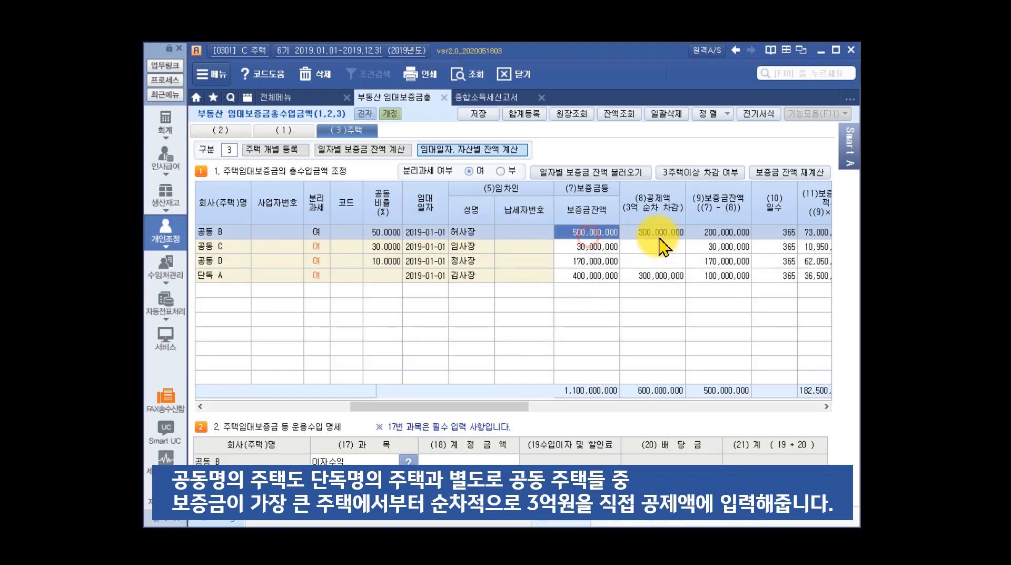
left_click(655, 232)
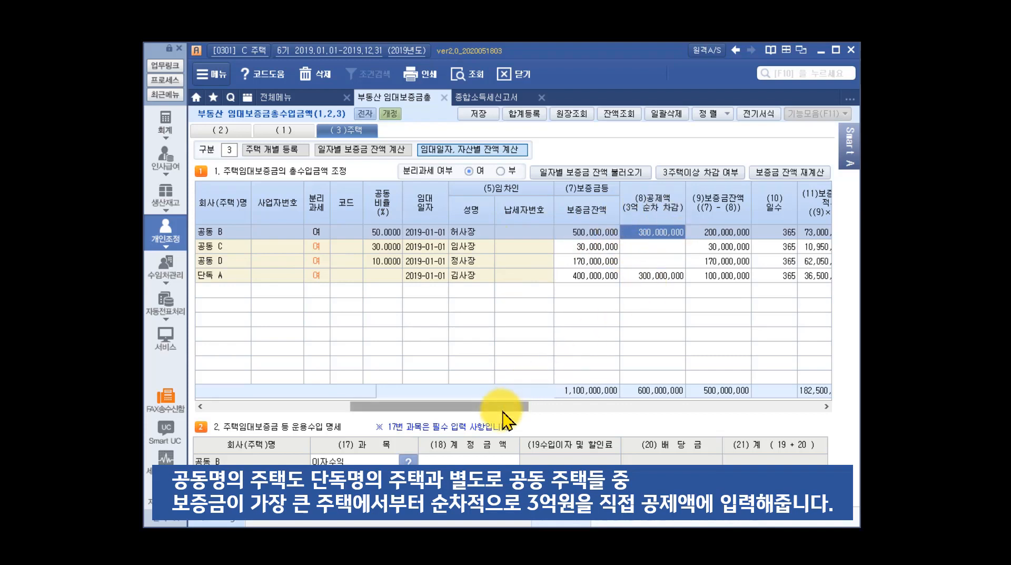
left_click_drag(503, 409, 739, 407)
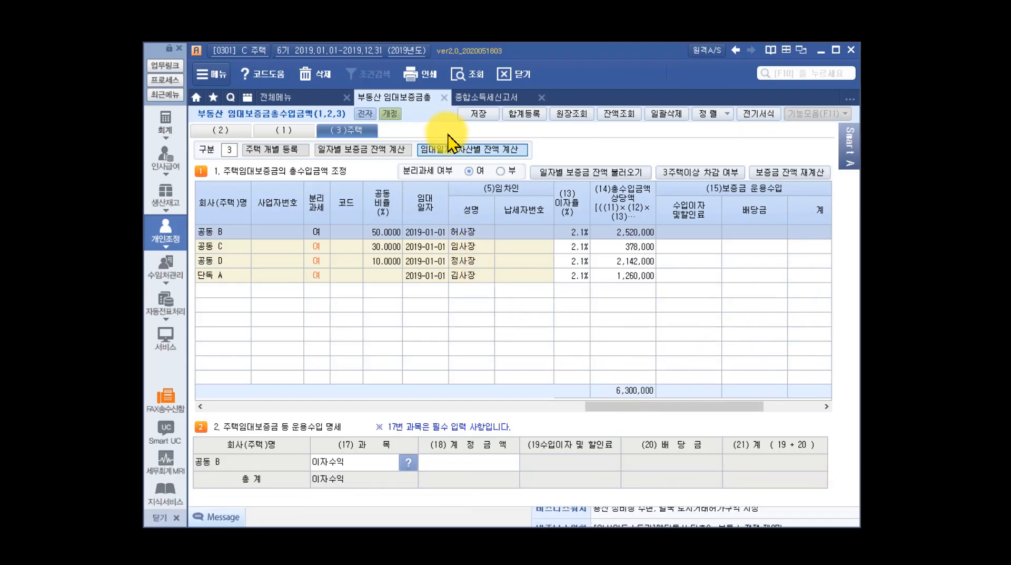
Save the housing deposit income sheet and accept the automatic code assignment for the homes
left_click(476, 114)
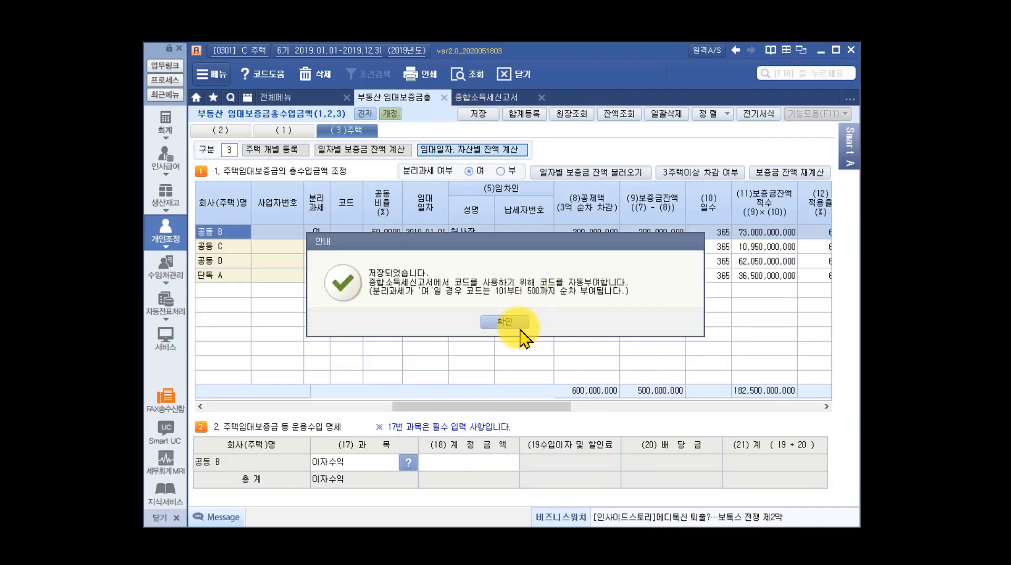
left_click(504, 321)
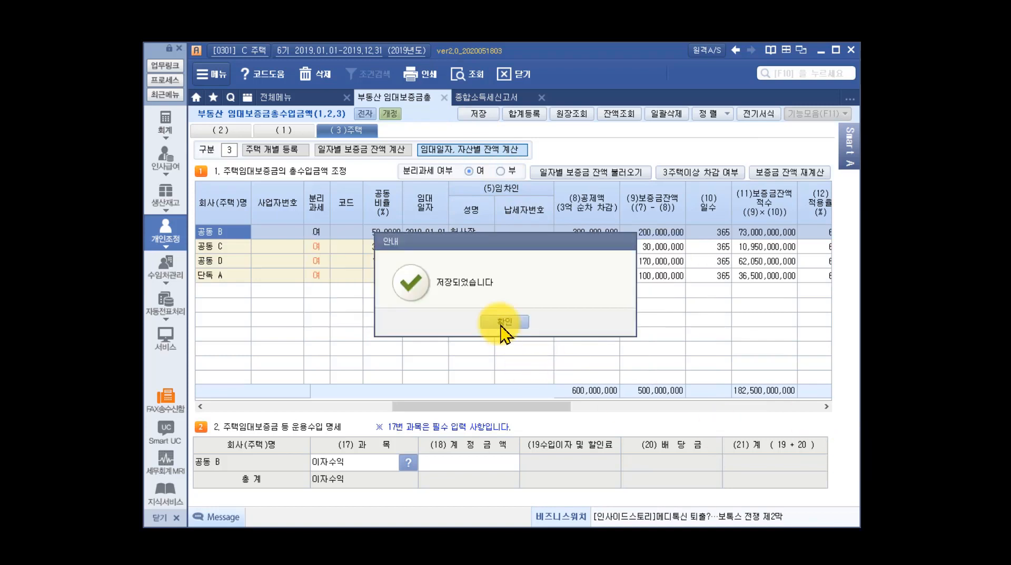
left_click(502, 321)
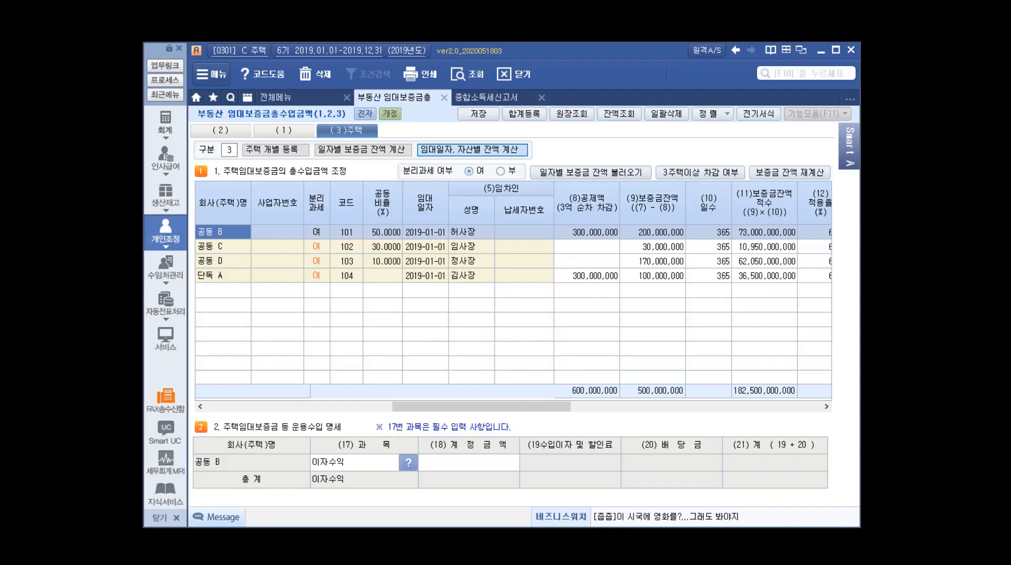
Reload the 주택분리과세 homes in the 종합소득세신고서 from 부동산 임대보증금등의 총수입금액 조정 (코드범위:101~500)
left_click(482, 97)
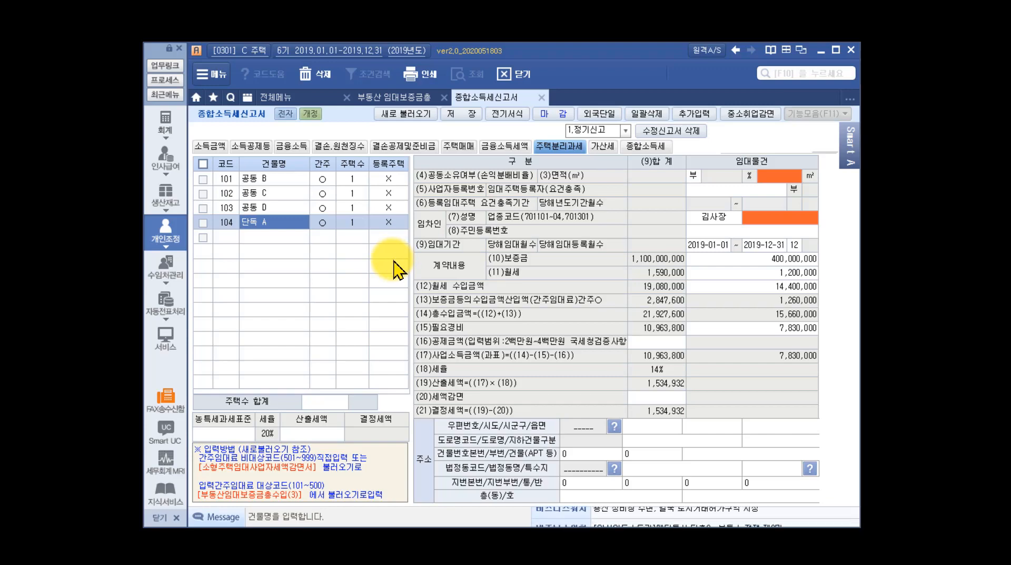
left_click(405, 114)
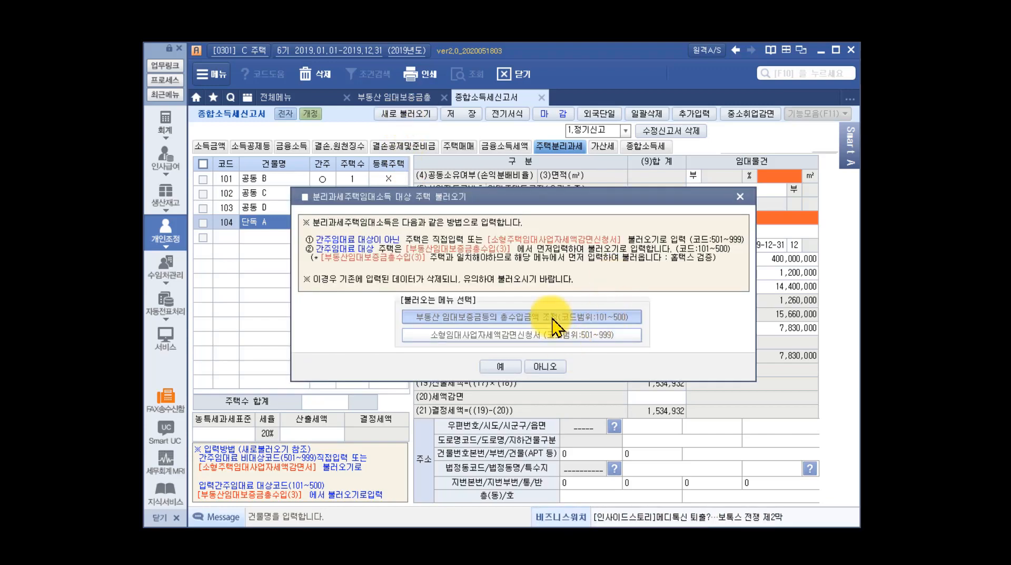
left_click(520, 368)
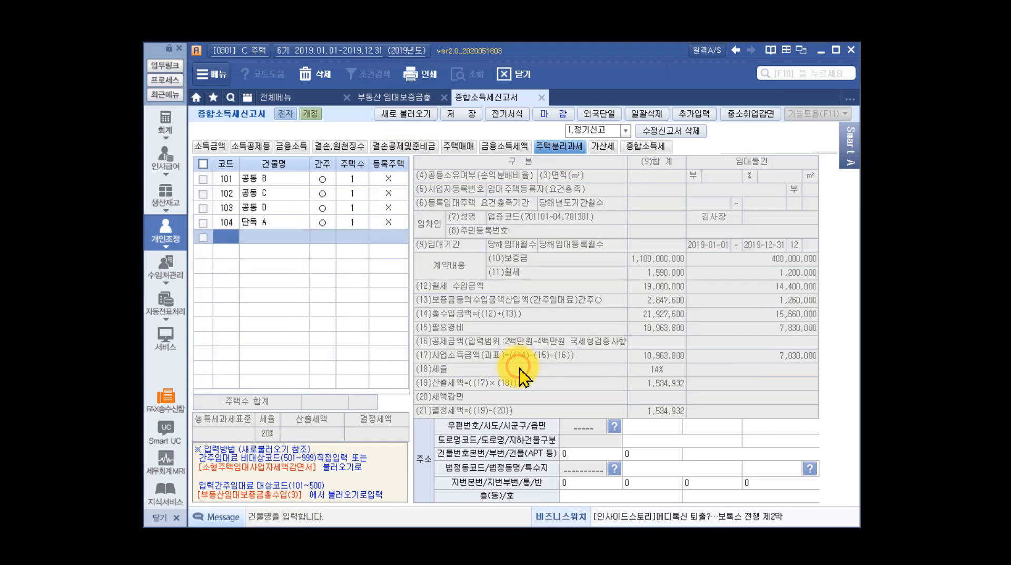
left_click(513, 322)
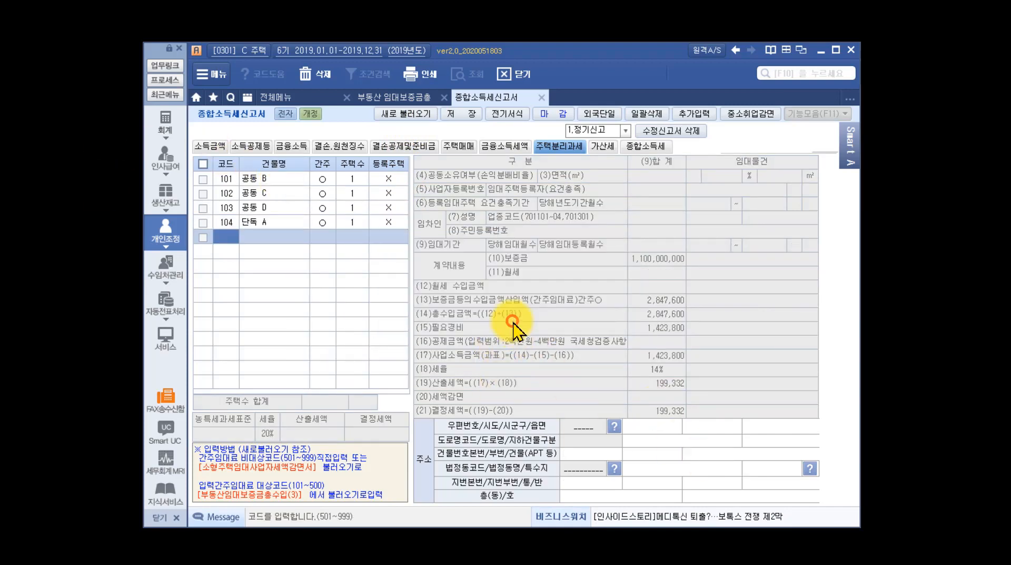
Check the loaded details of 공동 B and 공동 C and consult the monthly rents and ownership shares in CASE2.PNG
left_click(732, 203)
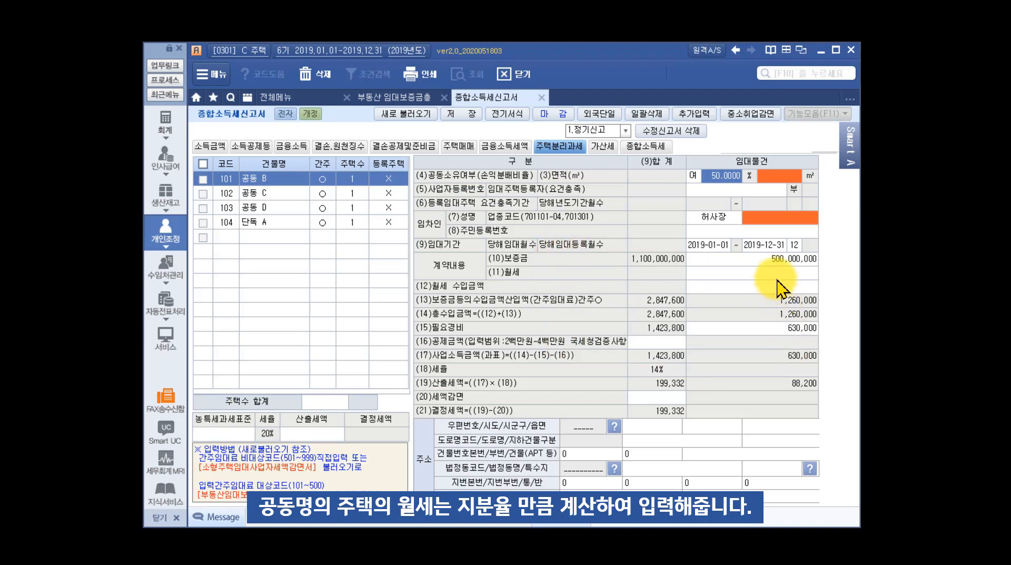
left_click(289, 193)
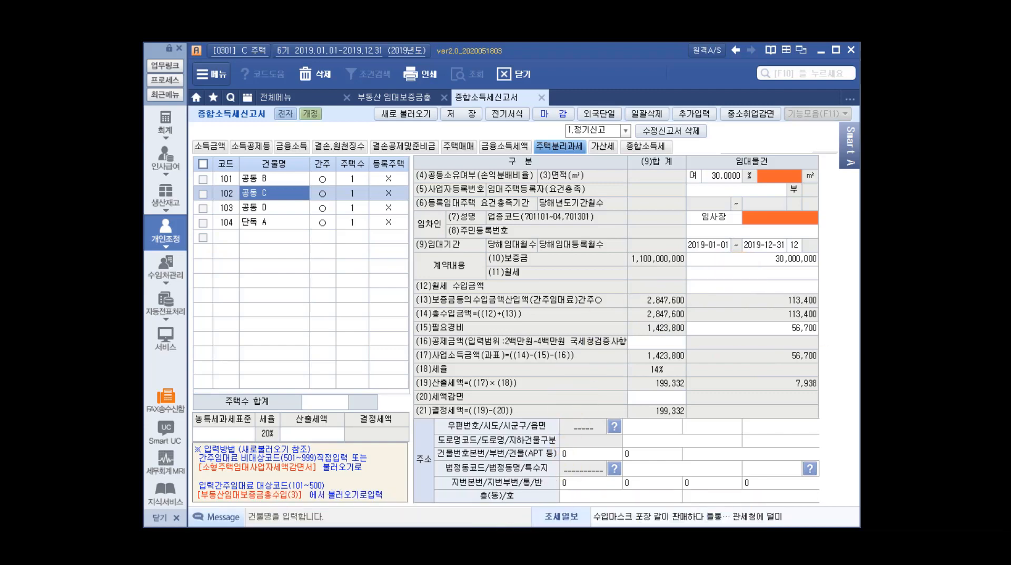
left_click(570, 550)
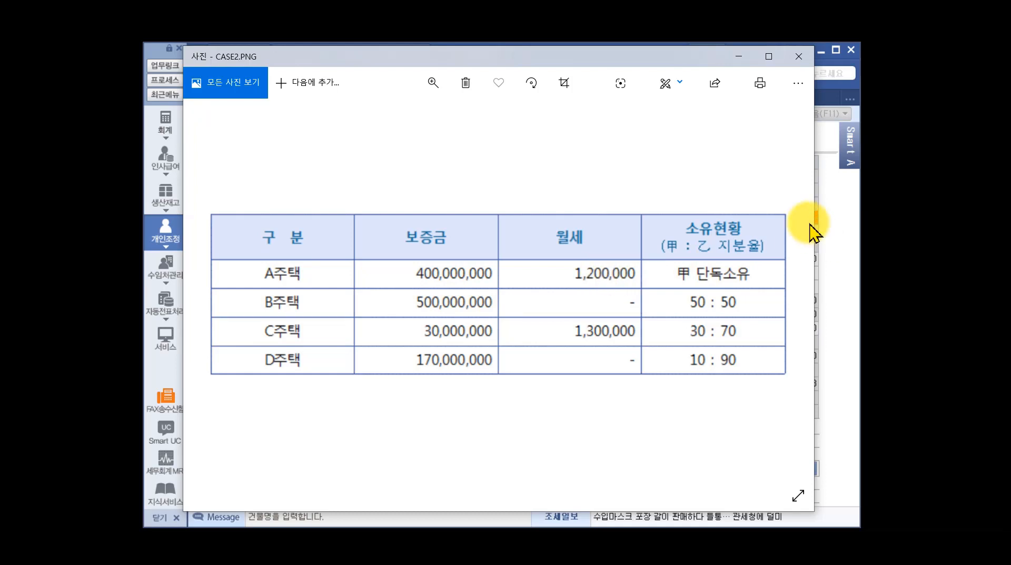
left_click(830, 199)
Set the (11)월세 of 단독 A to 1,200,000
left_click(291, 226)
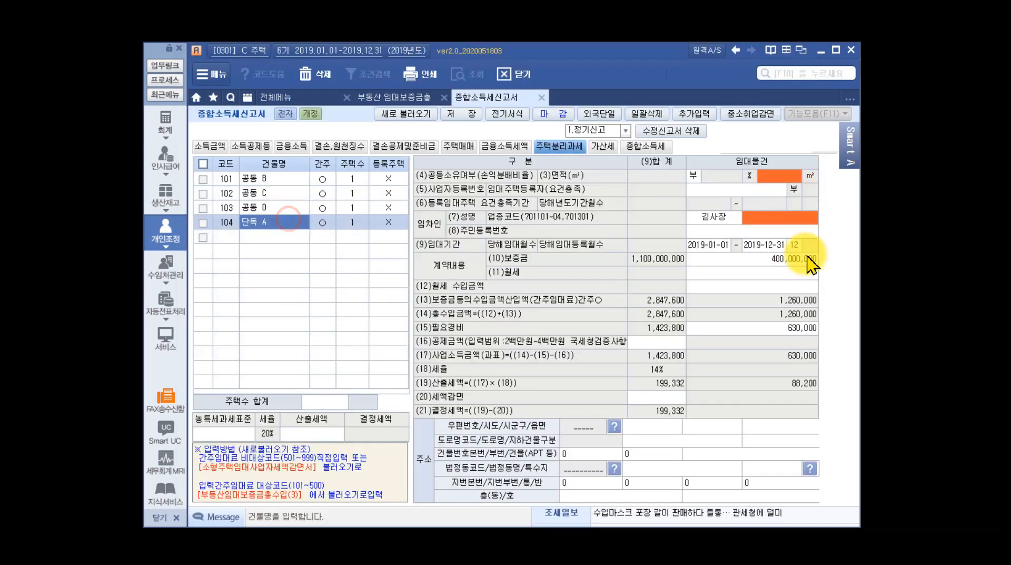
left_click(783, 275)
type("1,200,000")
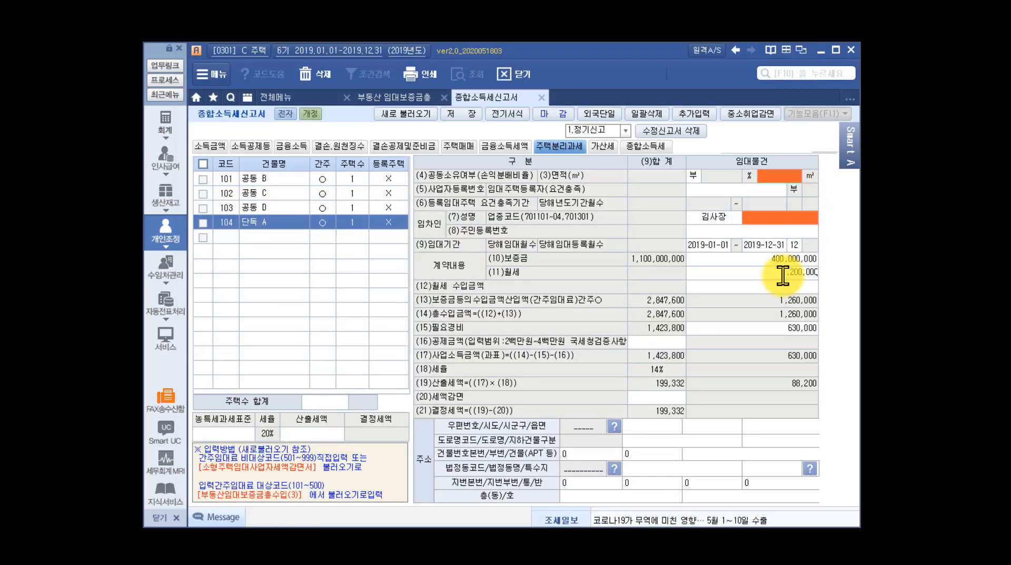
key("Return")
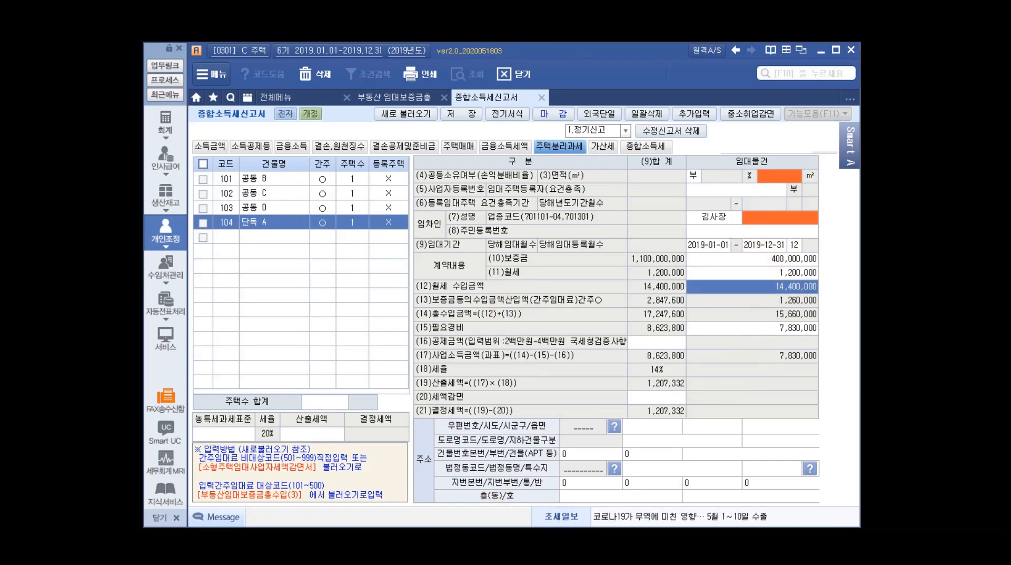
Consult C주택's rent and ownership share in CASE2.PNG, and set the (11)월세 of 공동 C to 390,000
left_click(606, 531)
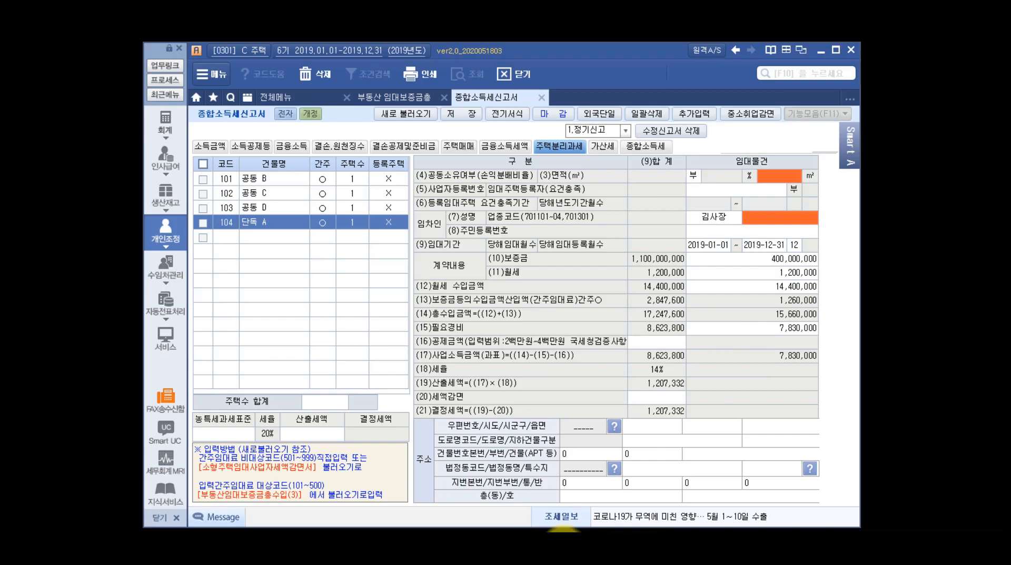
left_click(563, 545)
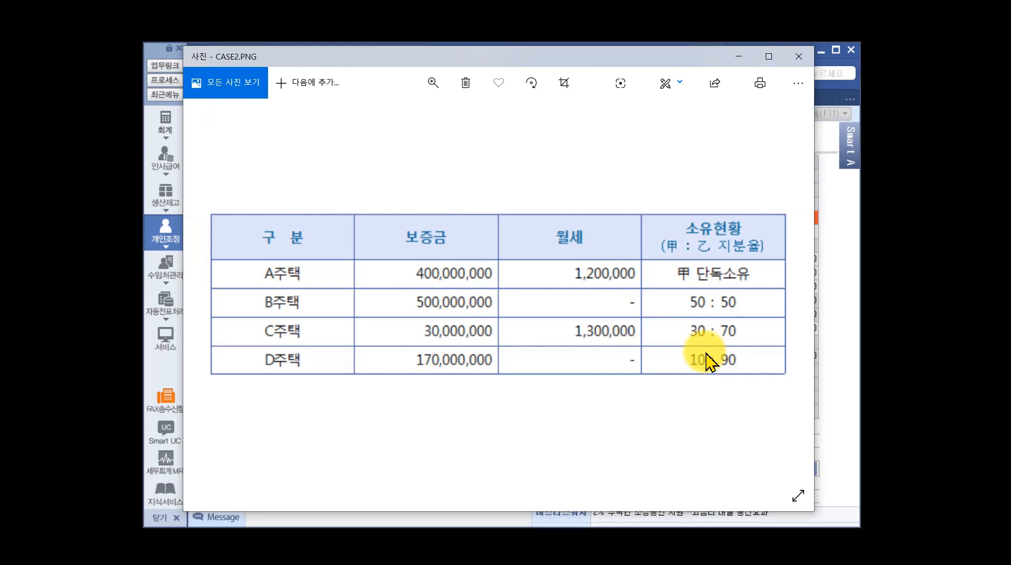
left_click(853, 319)
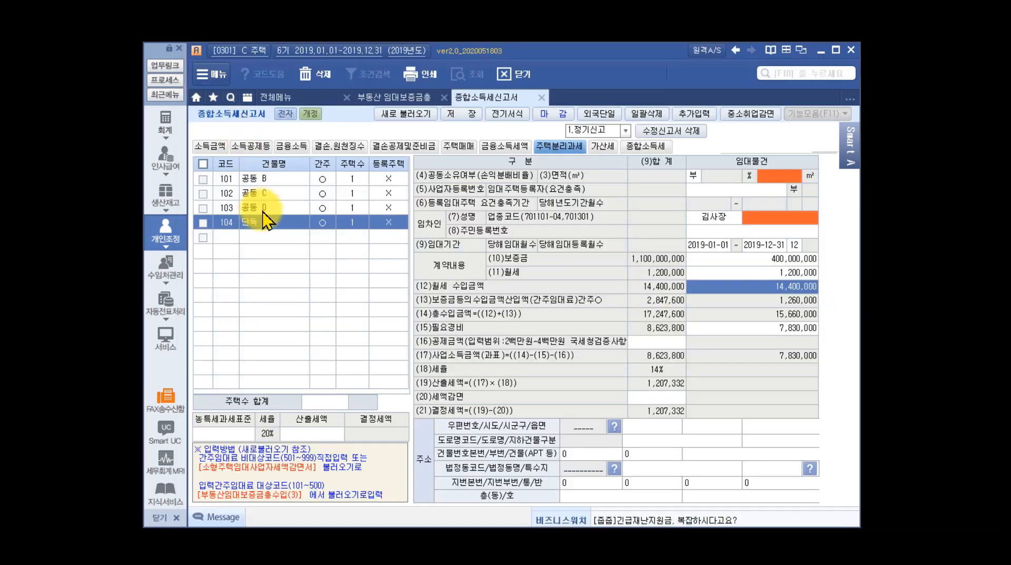
left_click(255, 194)
left_click(782, 277)
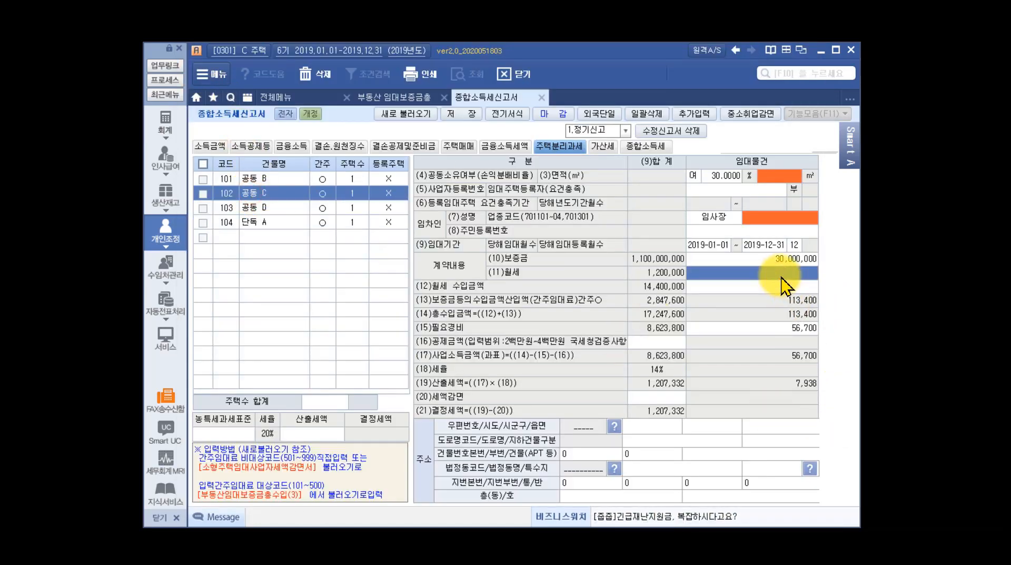
type("35")
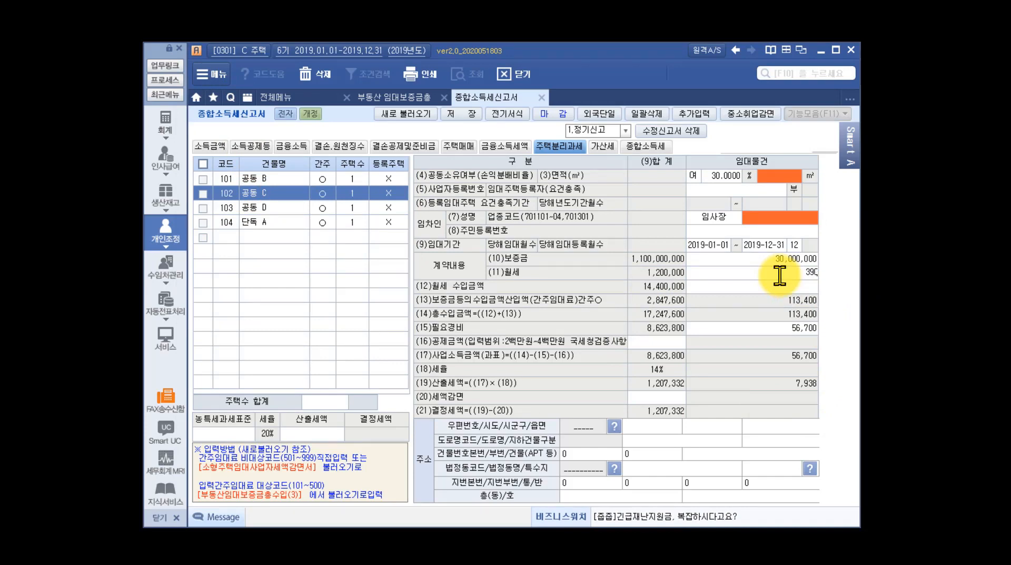
key("Return")
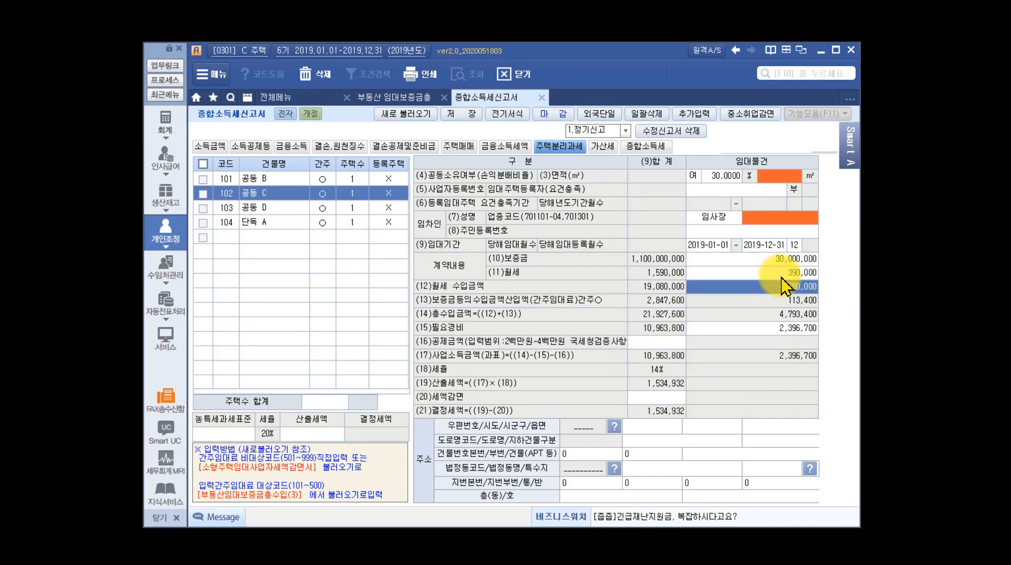